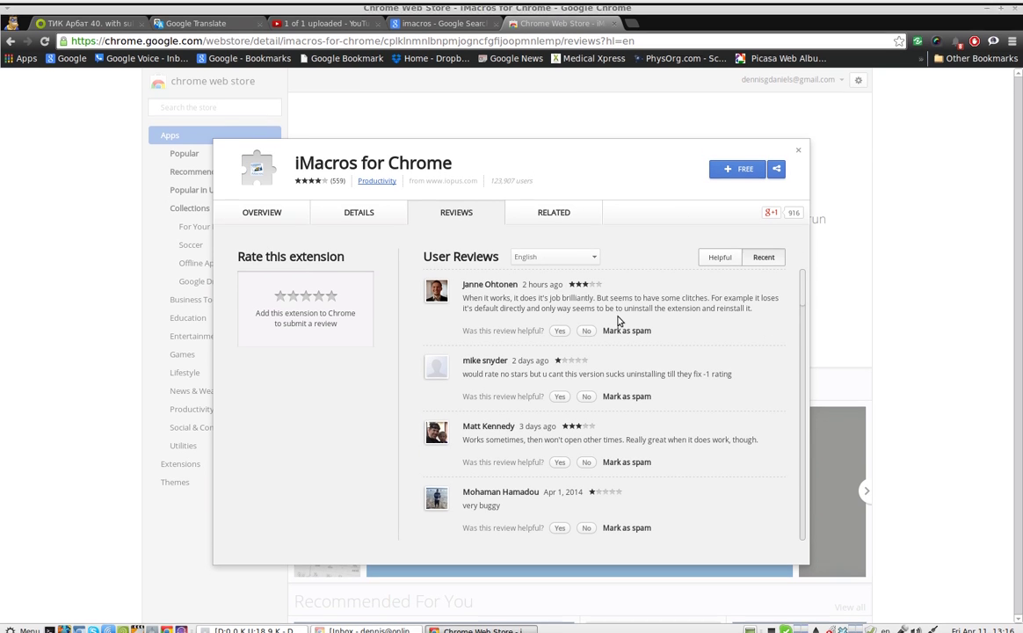
# Skim the user reviews of iMacros for Chrome and add the extension to Chrome.
pyautogui.scroll(-3, 619, 334)
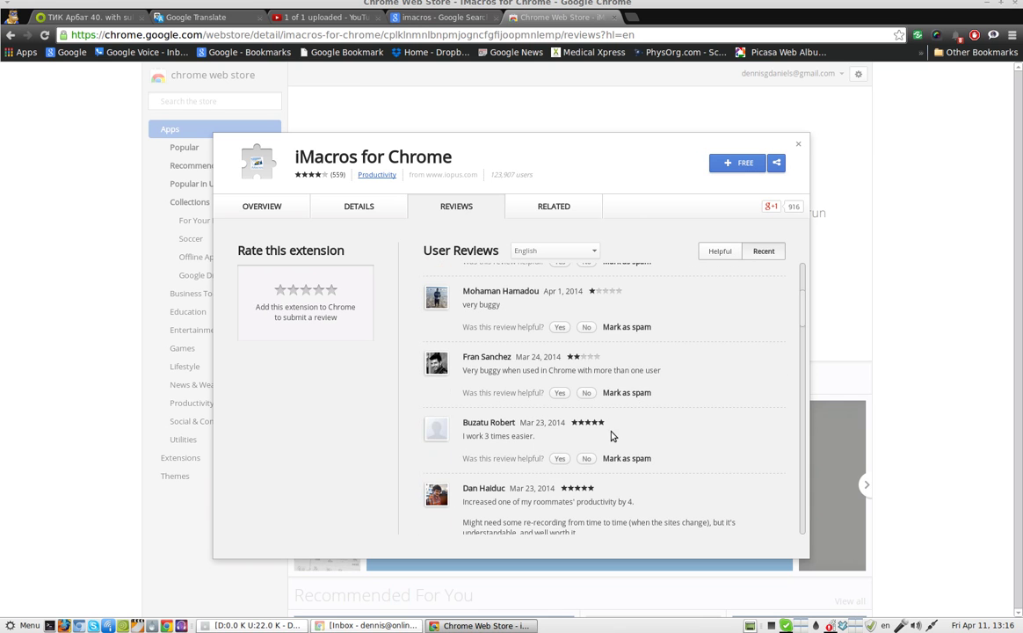
pyautogui.scroll(3, 615, 422)
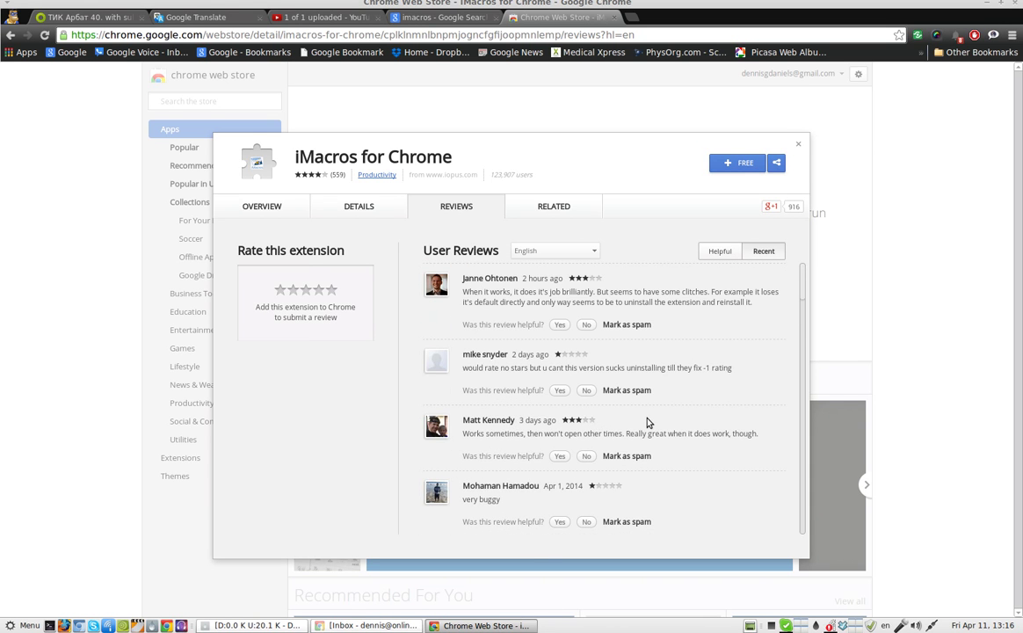
pyautogui.click(743, 170)
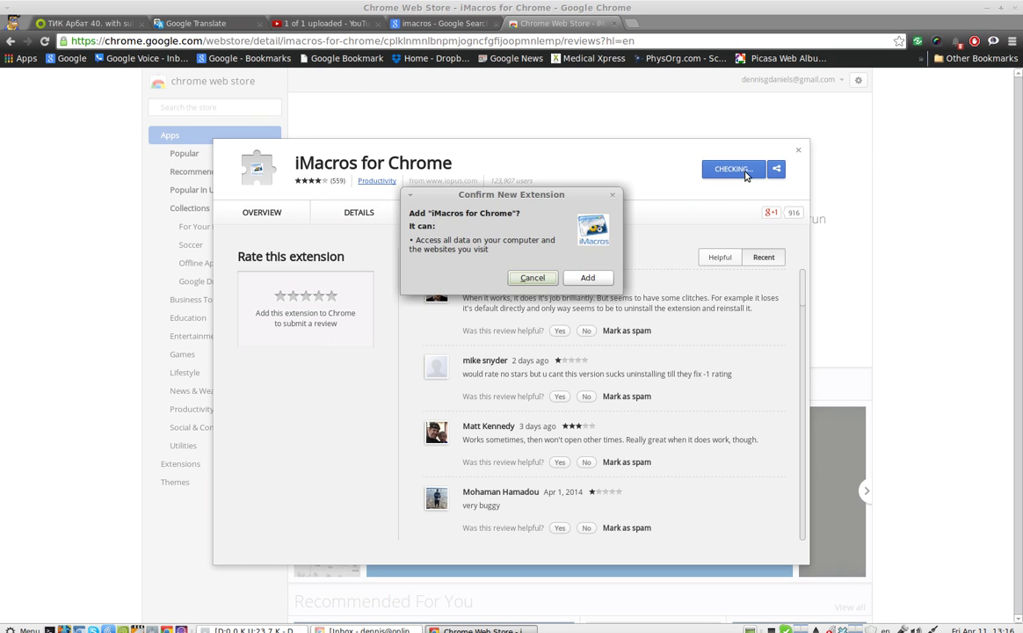
pyautogui.click(590, 279)
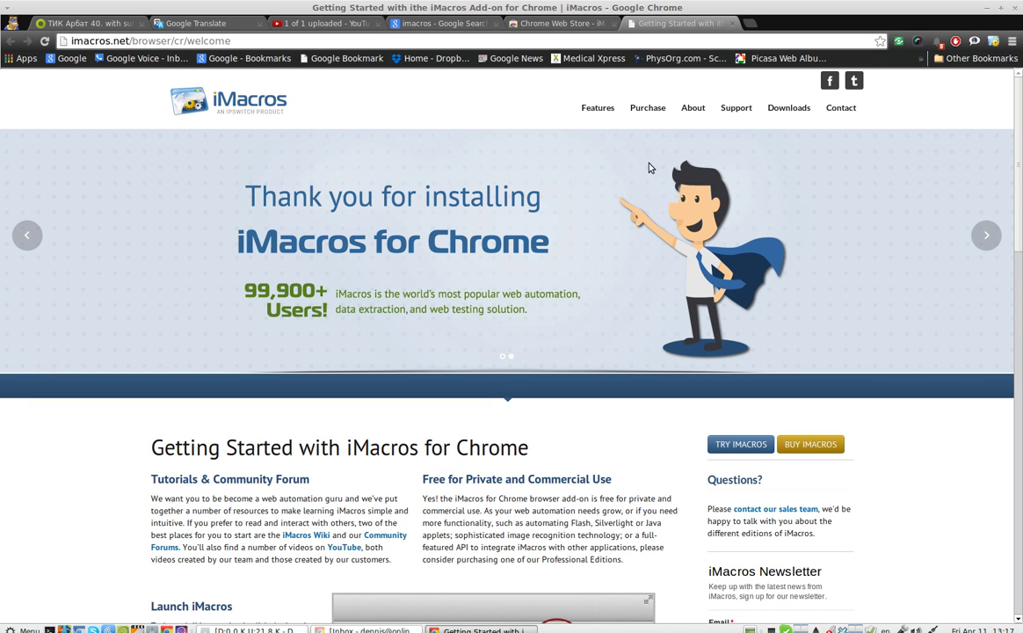
# Open the iMacros window, widen it, and look at its bookmarked macros before returning to the file list.
pyautogui.click(994, 41)
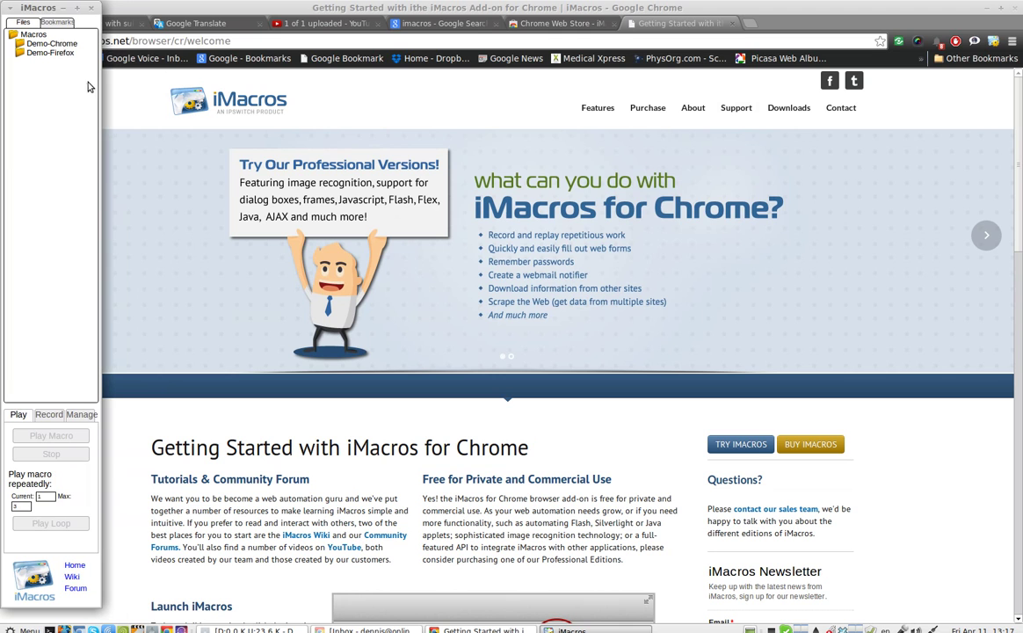
pyautogui.moveTo(94, 135); pyautogui.dragTo(357, 156)
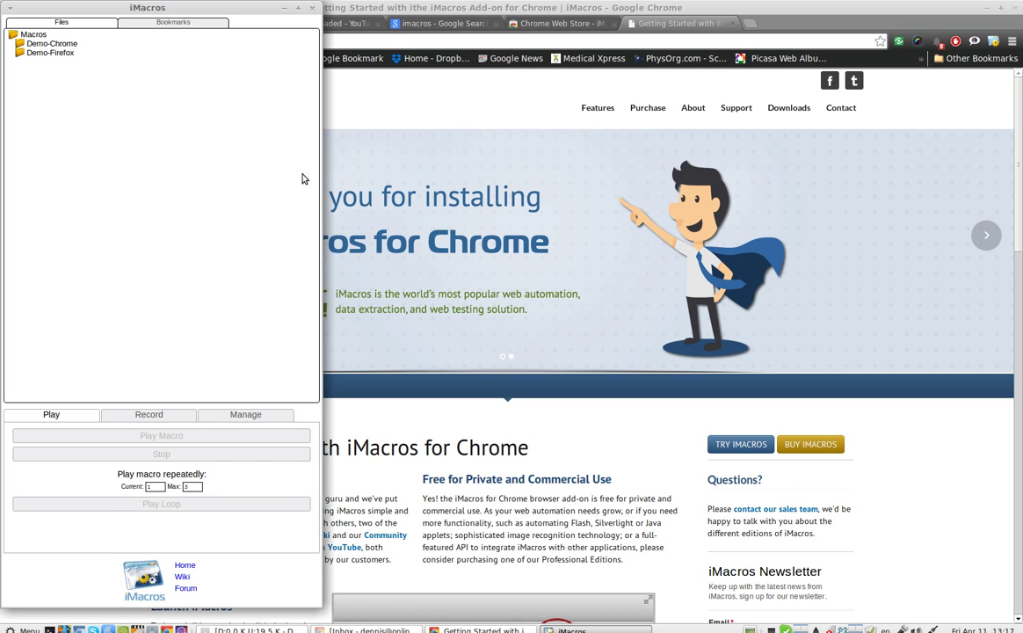
pyautogui.click(134, 23)
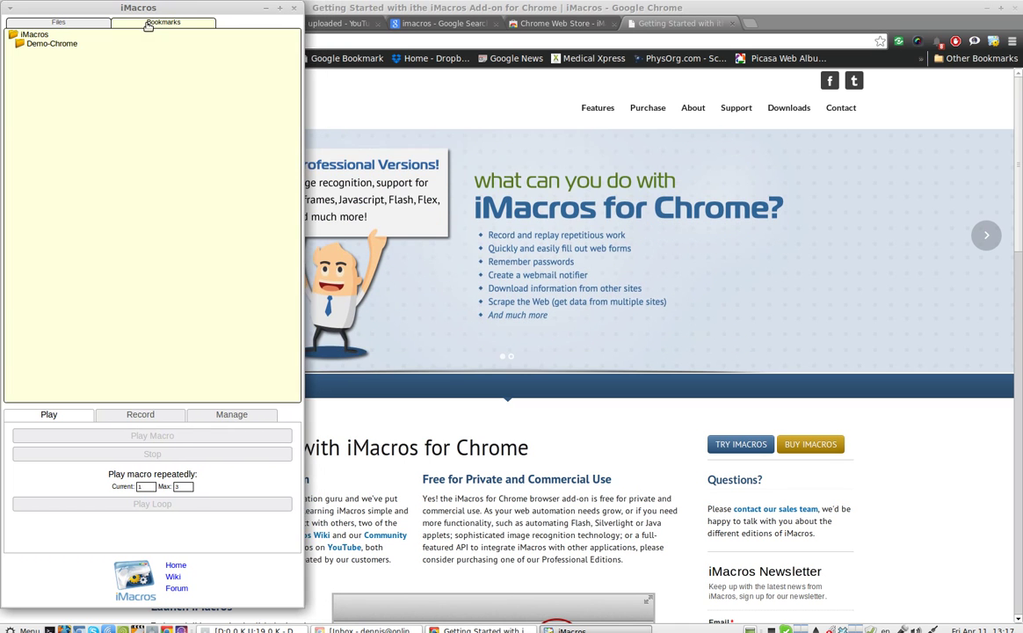
pyautogui.click(54, 23)
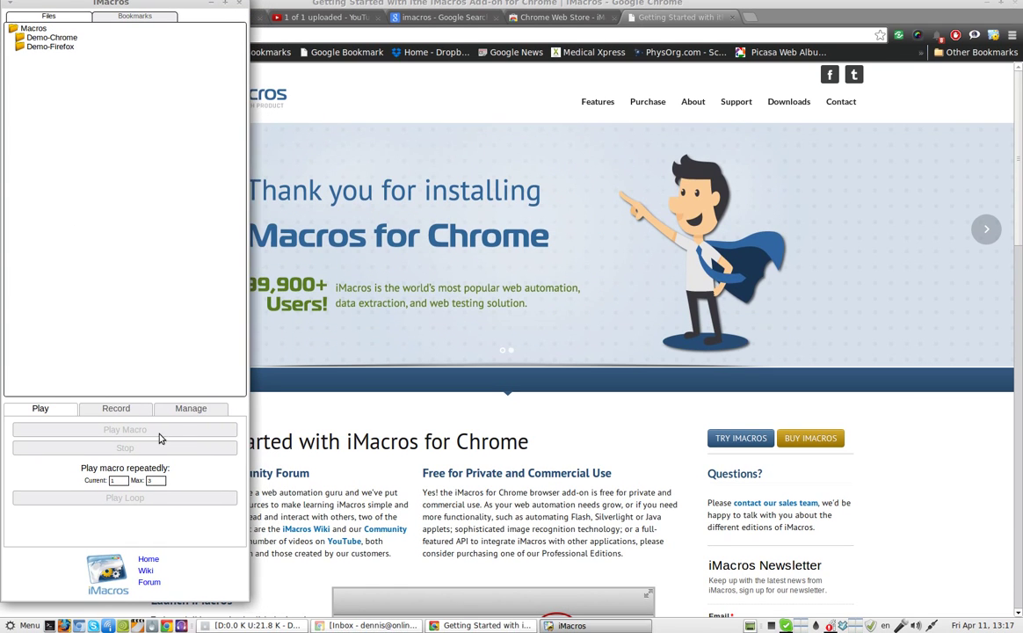
# Record a macro on the iMacros welcome page, stop the recording, and save it as #Current.iim.
pyautogui.click(114, 410)
pyautogui.click(141, 430)
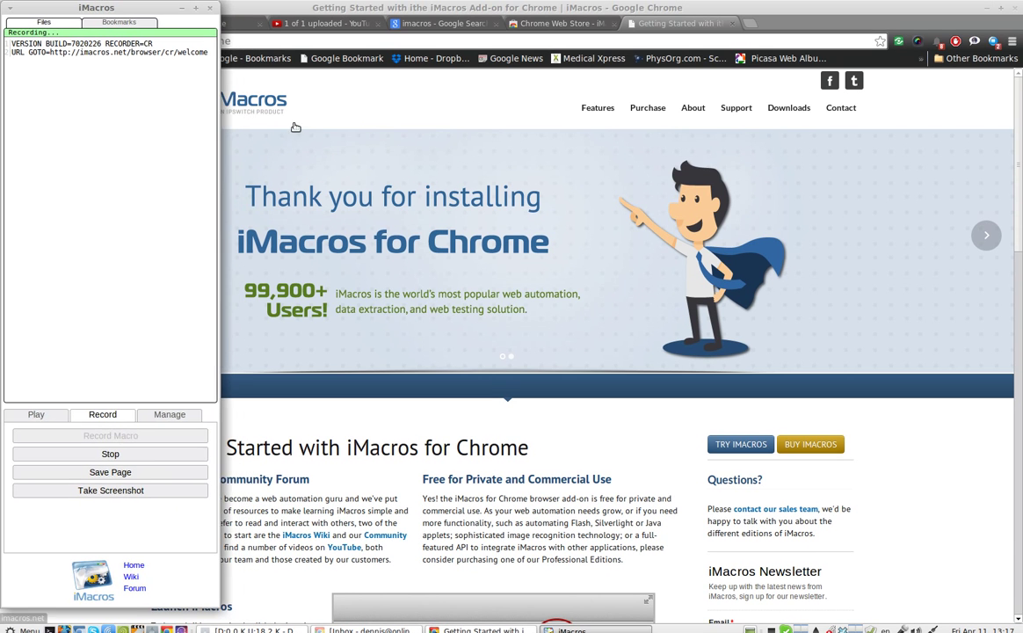
pyautogui.click(370, 162)
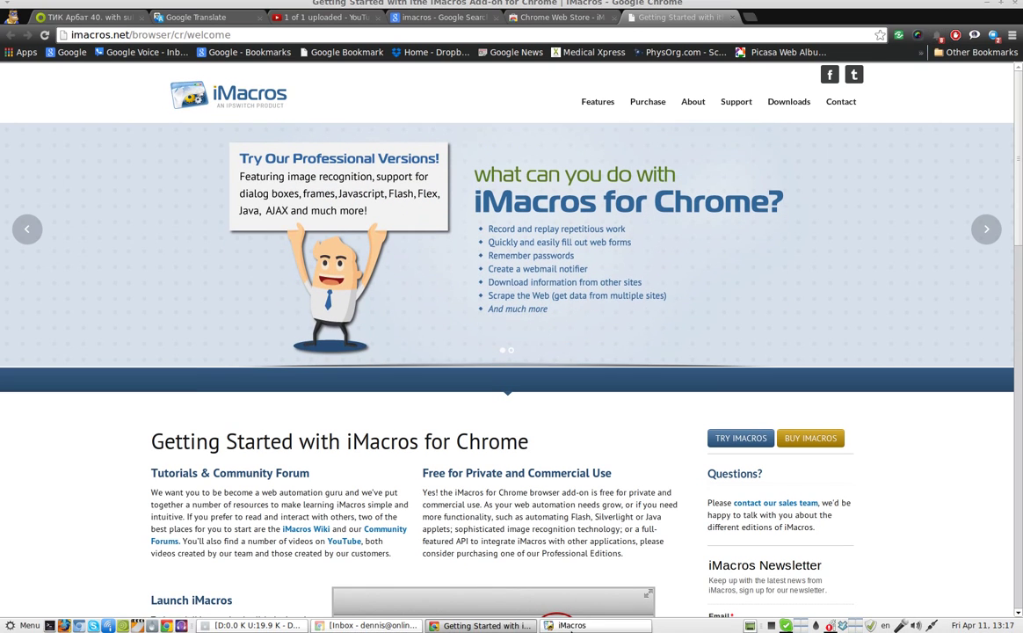
pyautogui.click(580, 631)
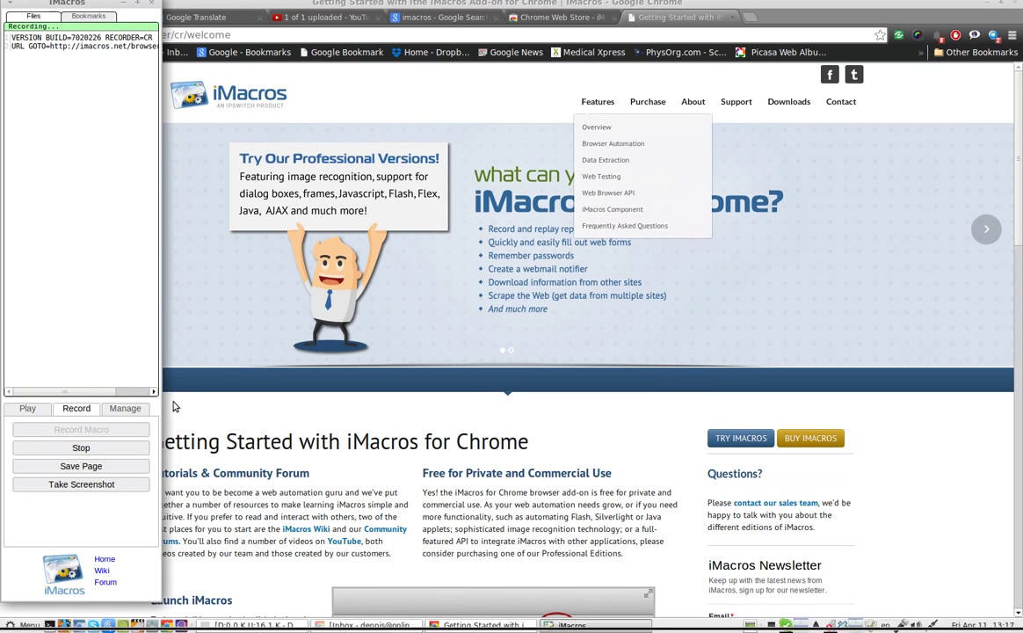
pyautogui.click(75, 448)
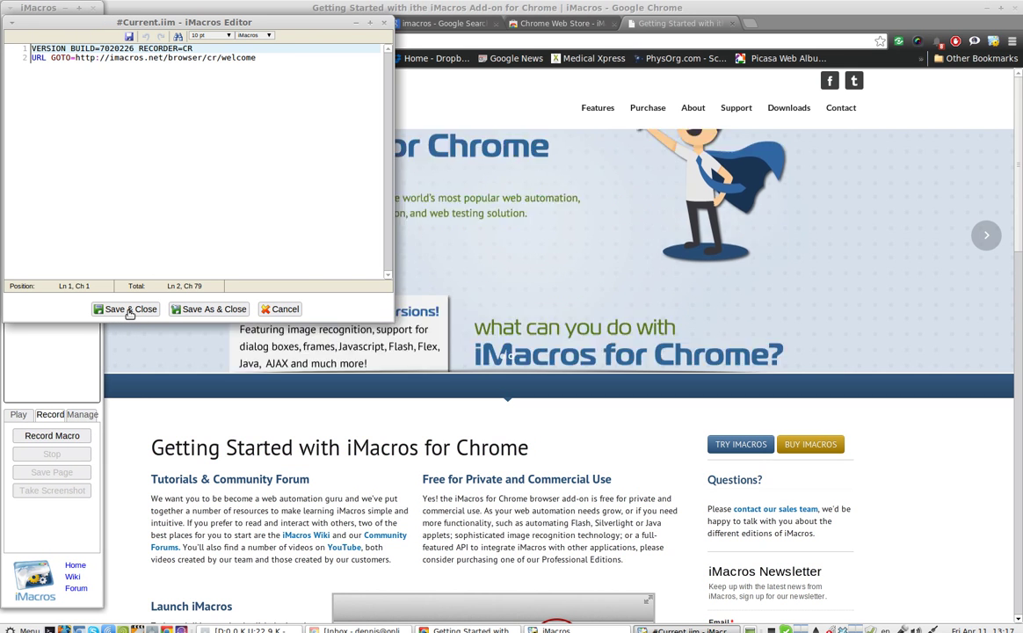
pyautogui.click(129, 310)
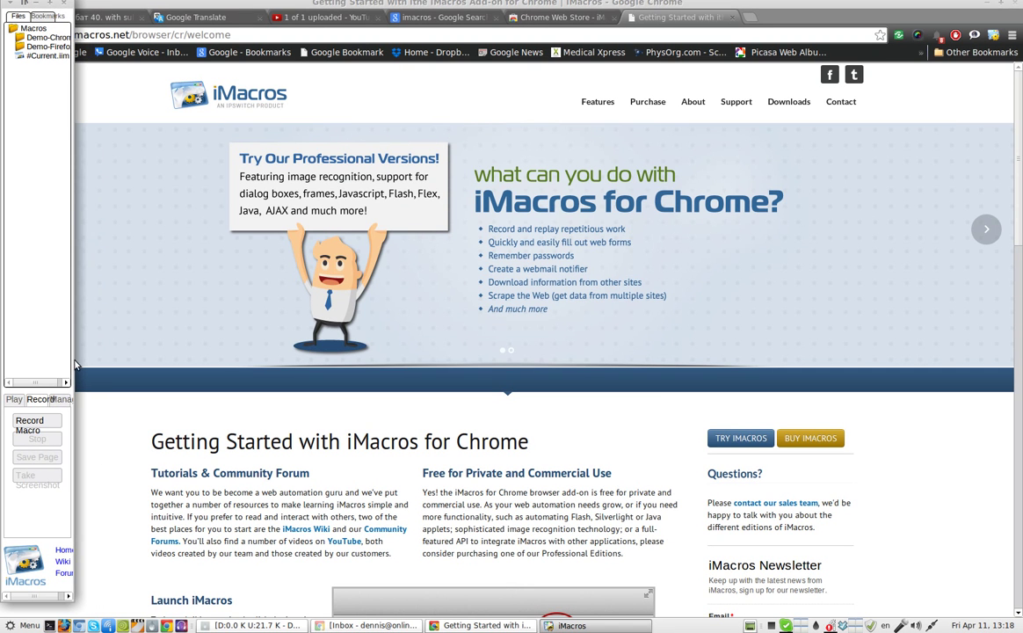
# Widen the iMacros window and play the saved #Current.iim macro once.
pyautogui.moveTo(68, 365); pyautogui.dragTo(393, 349)
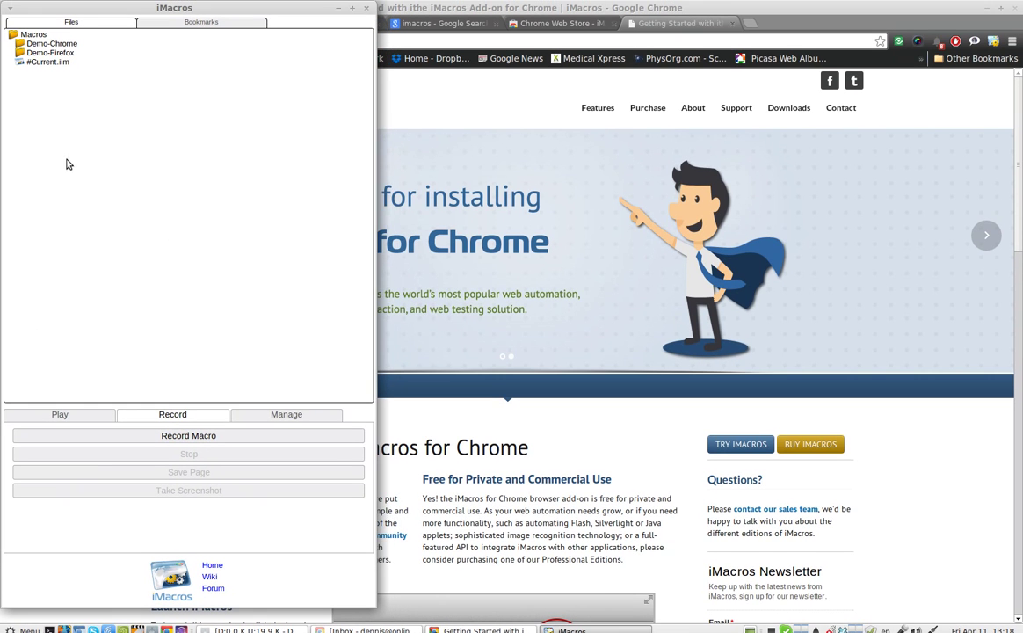
pyautogui.click(72, 410)
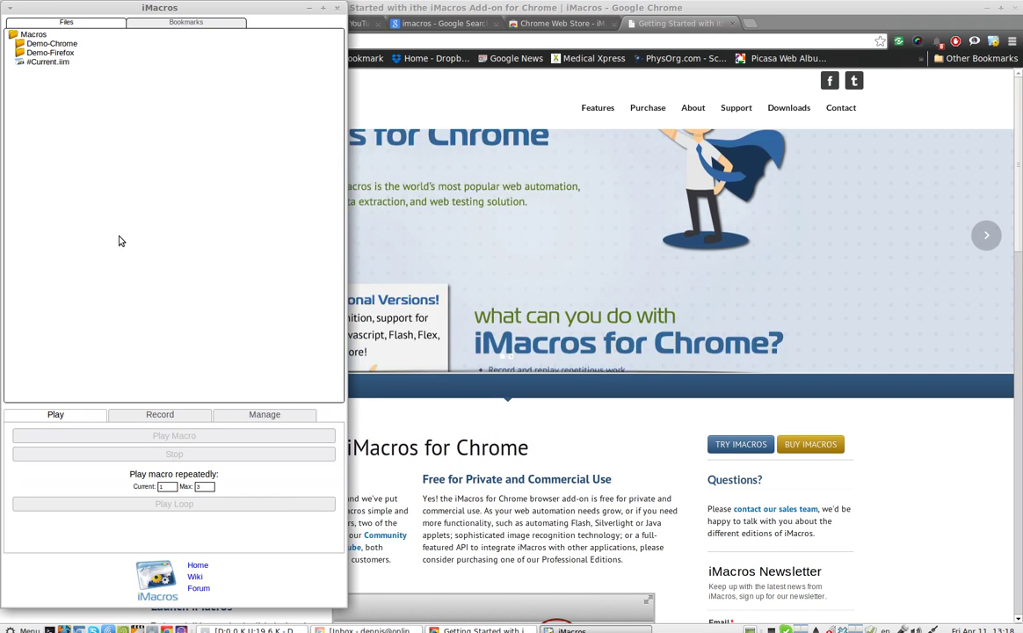
pyautogui.click(49, 57)
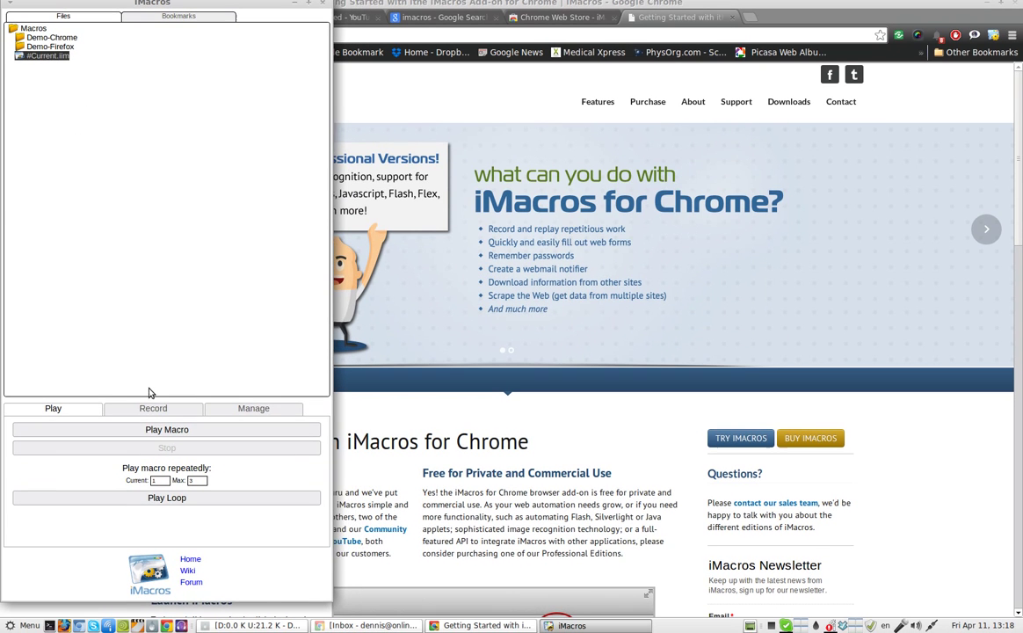
pyautogui.click(154, 439)
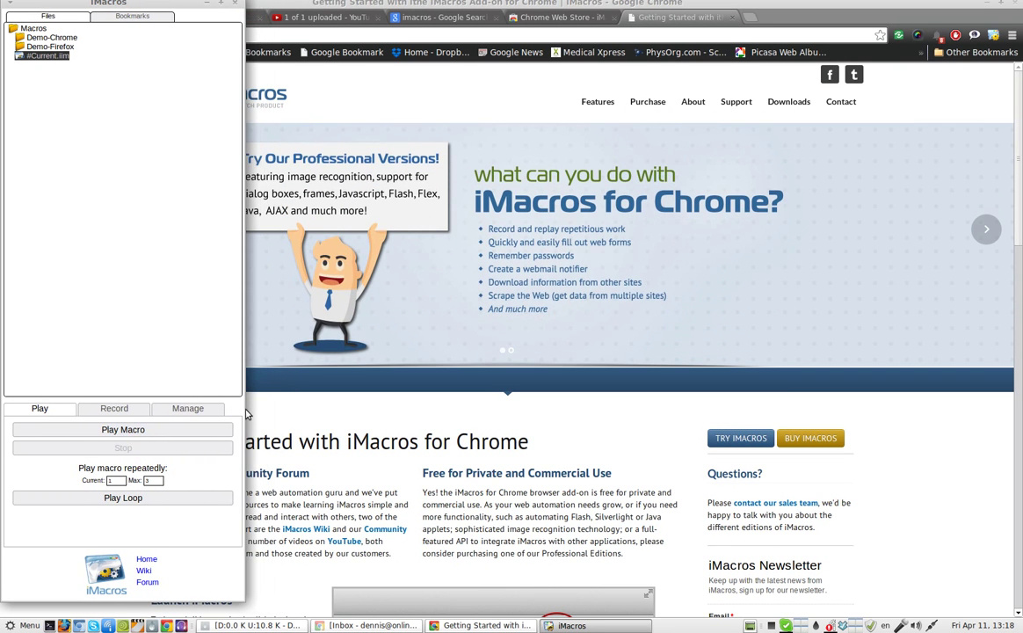
# Start recording a new macro and run a Google search for "test" in the existing search results tab.
pyautogui.moveTo(236, 374); pyautogui.dragTo(403, 355)
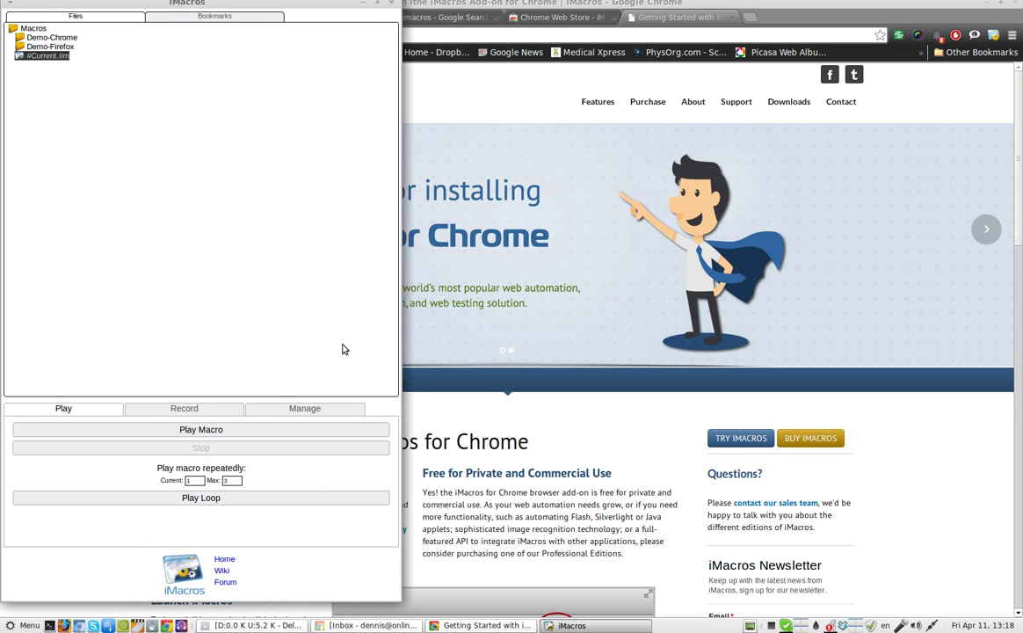
pyautogui.click(187, 415)
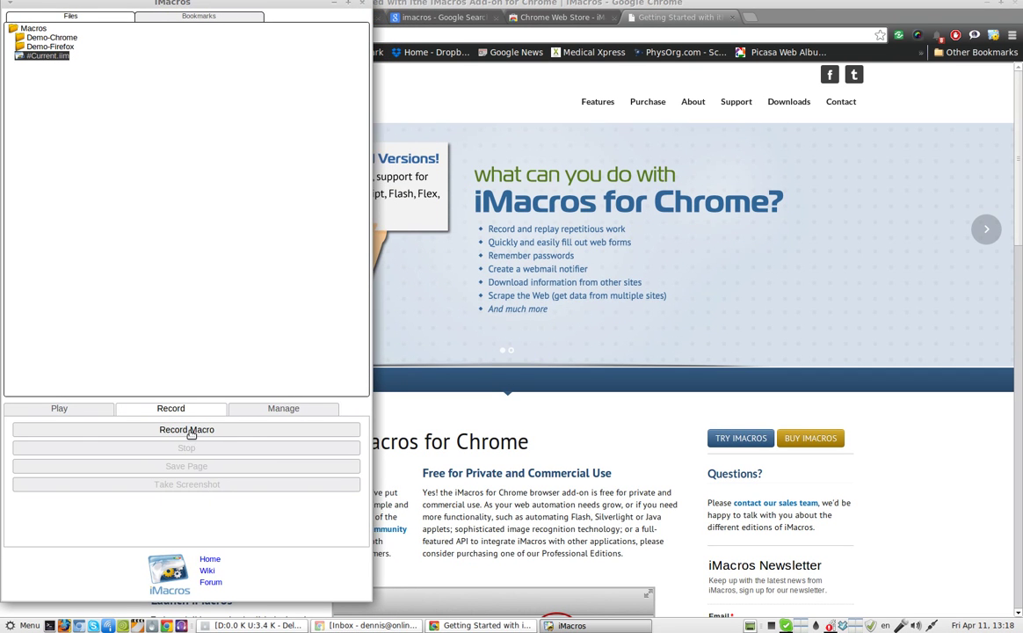
pyautogui.click(189, 431)
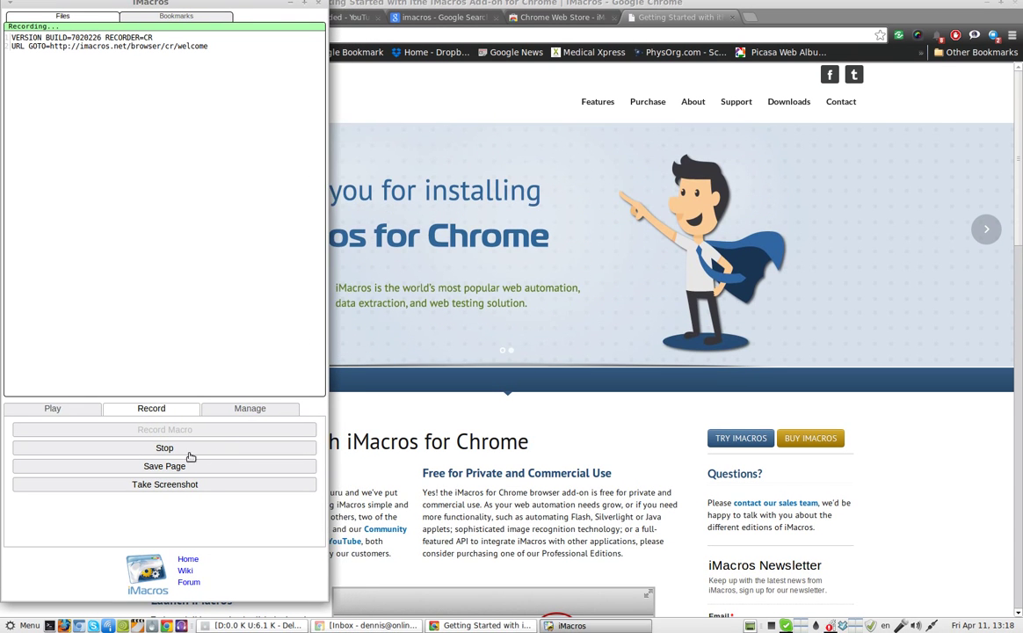
pyautogui.click(444, 24)
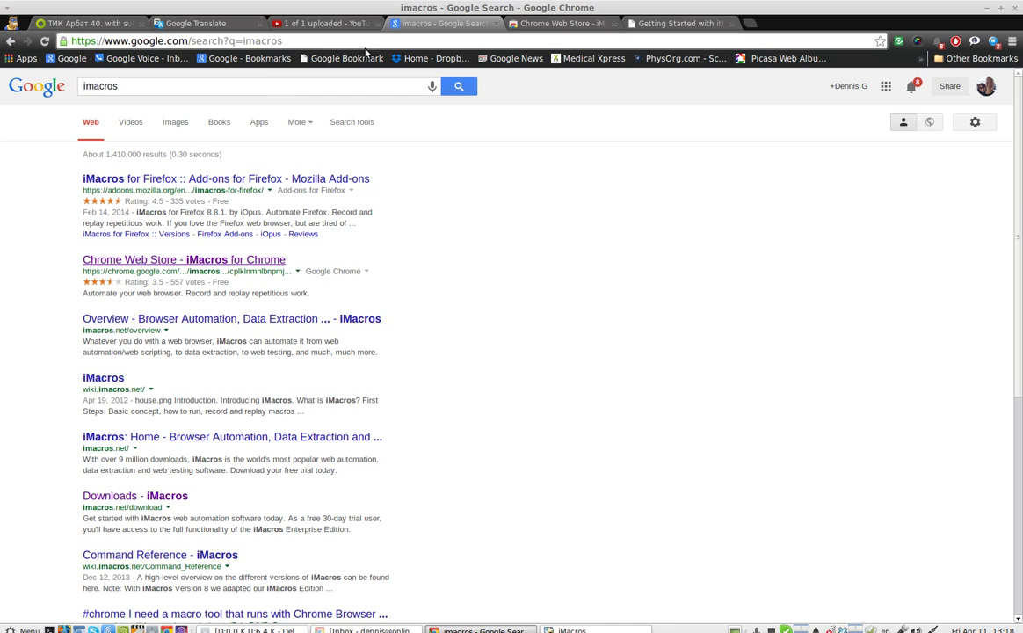
pyautogui.write('test')
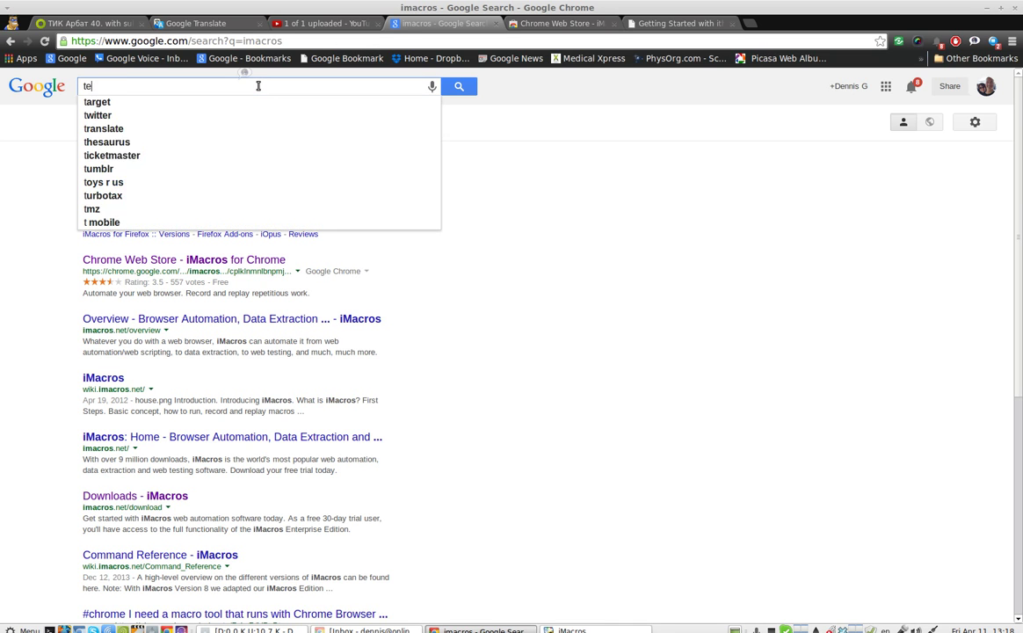
pyautogui.click(455, 87)
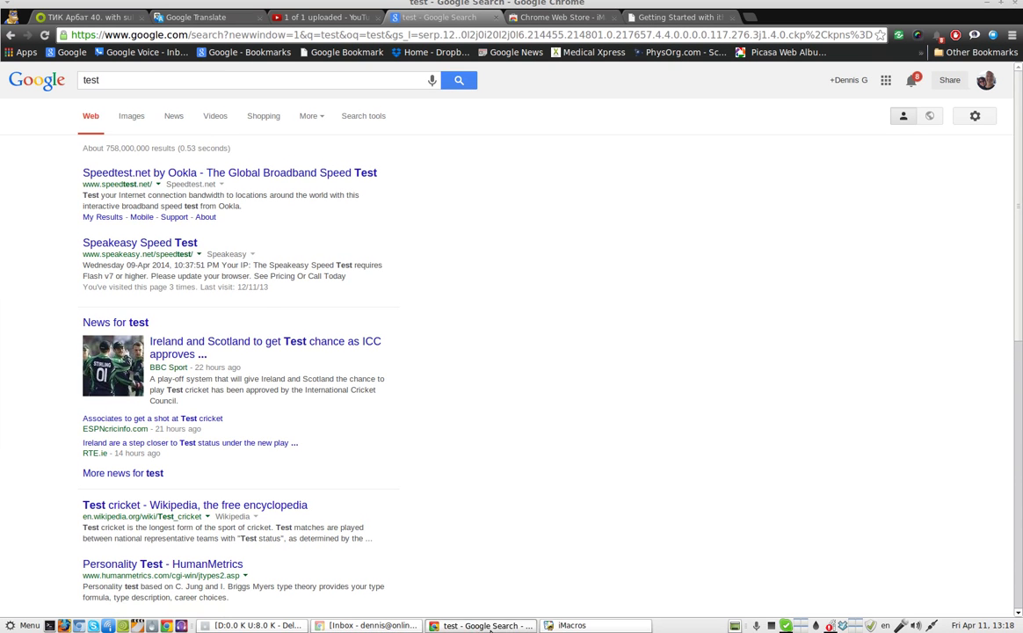
# Check the recorded commands in iMacros, stop the recording, and discard the new macro without saving.
pyautogui.click(574, 626)
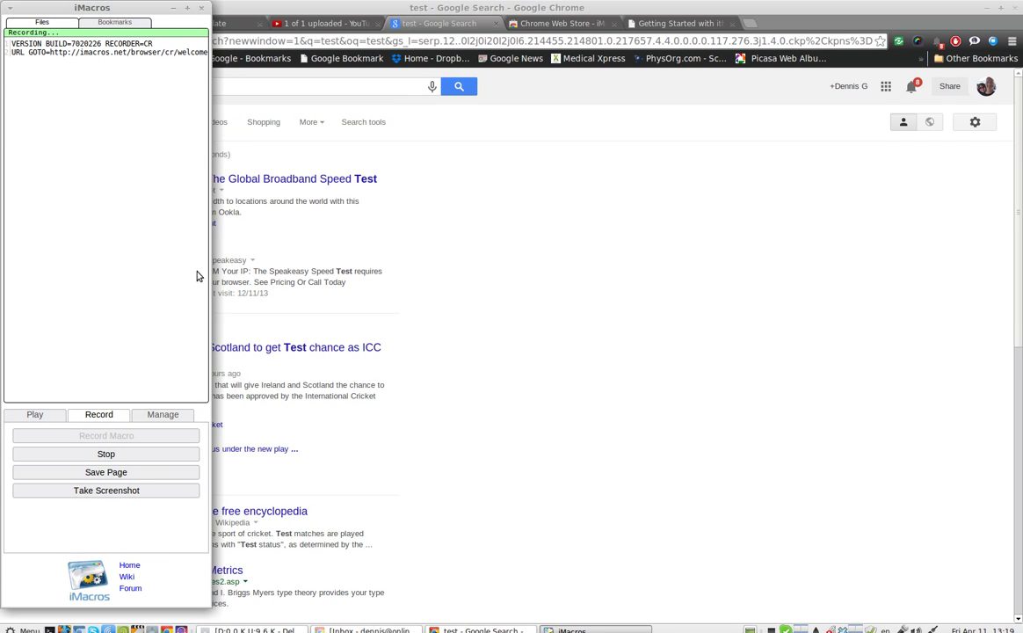
pyautogui.click(208, 271)
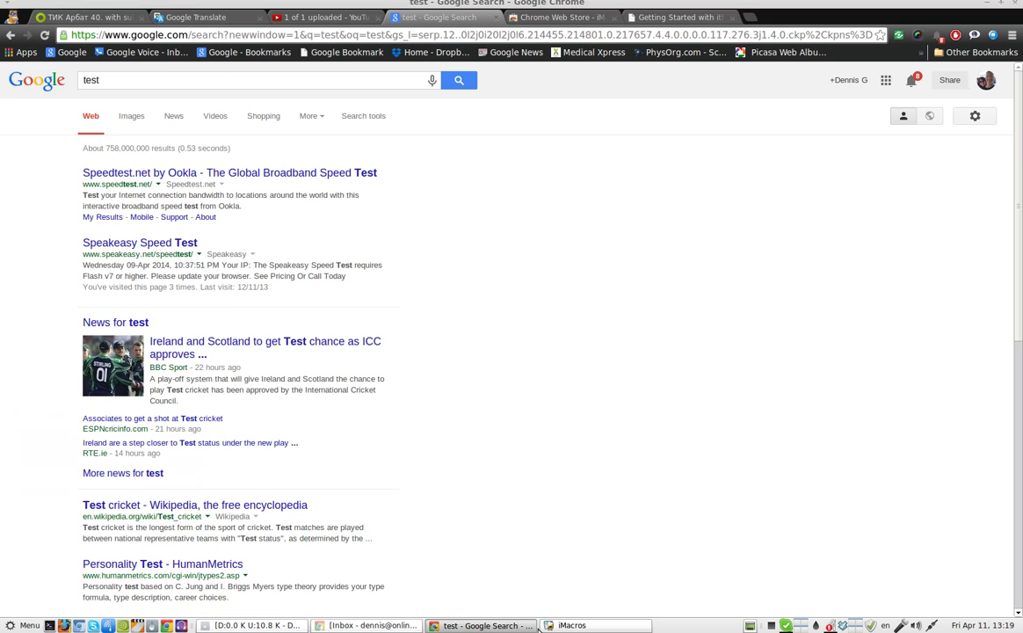
pyautogui.click(571, 626)
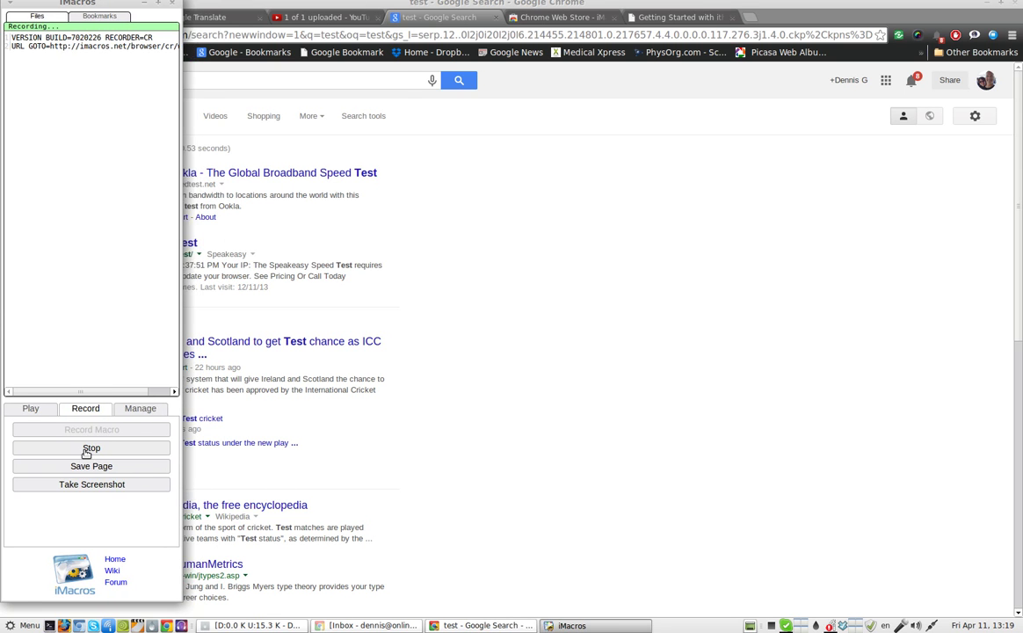
pyautogui.click(87, 447)
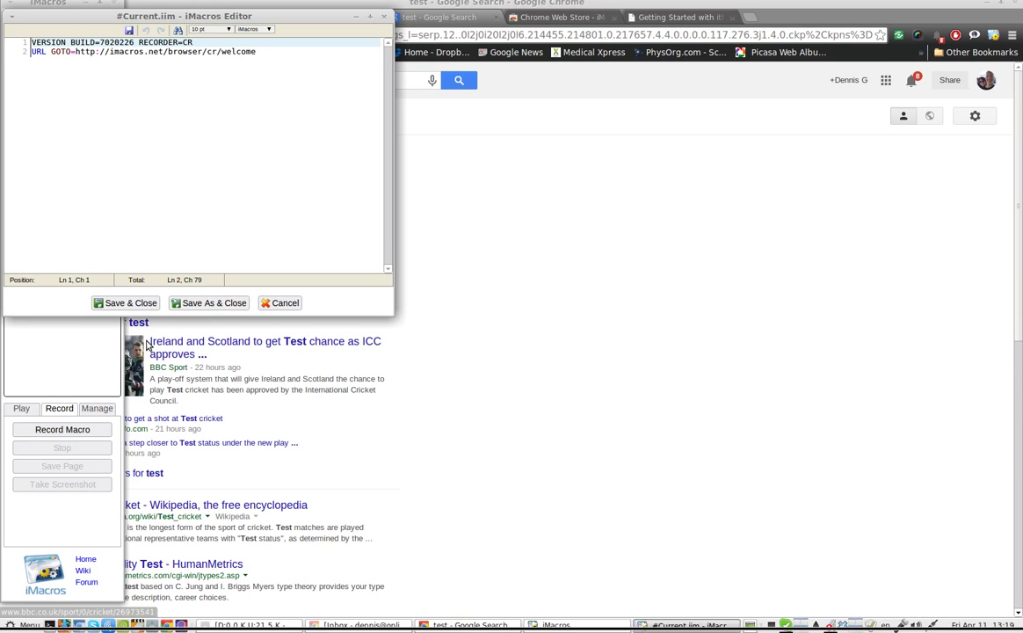
pyautogui.click(280, 304)
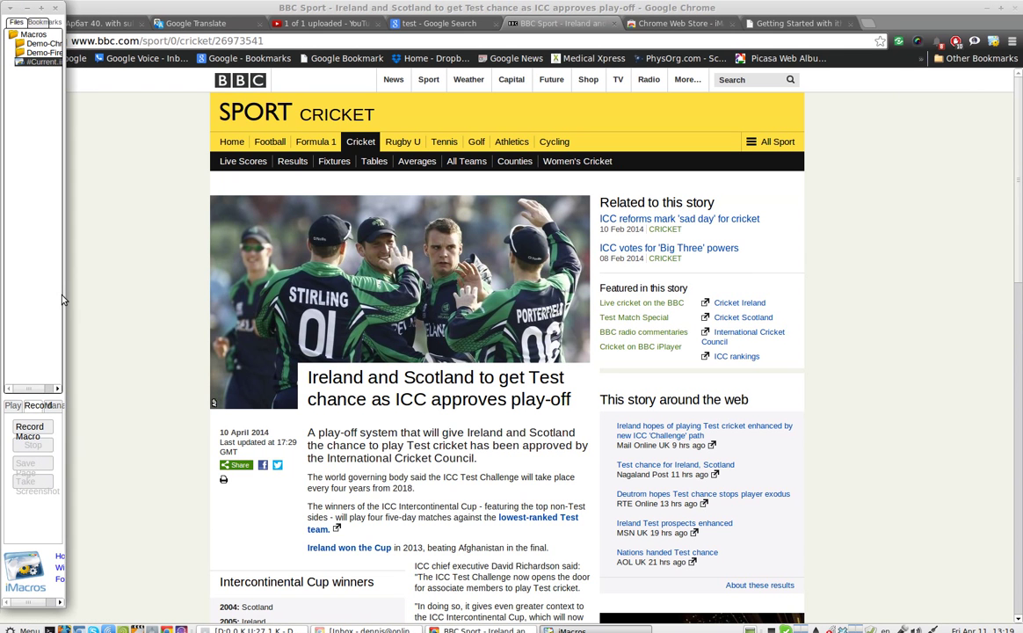
# Close the iMacros for Chrome listing in the Chrome Web Store and start recording a macro on the store's apps page.
pyautogui.moveTo(56, 295); pyautogui.dragTo(515, 304)
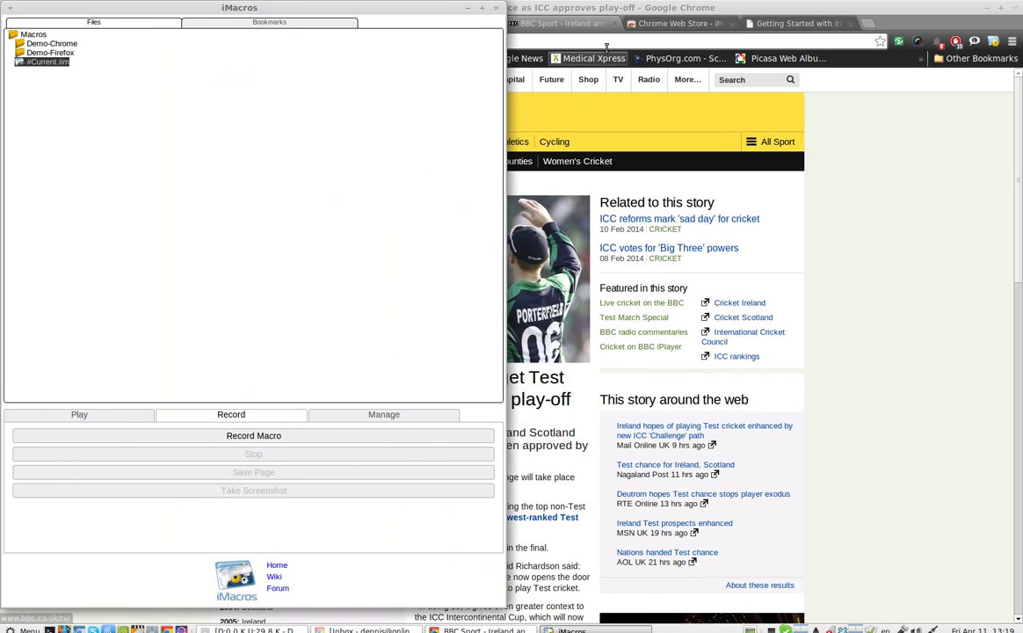
pyautogui.click(653, 28)
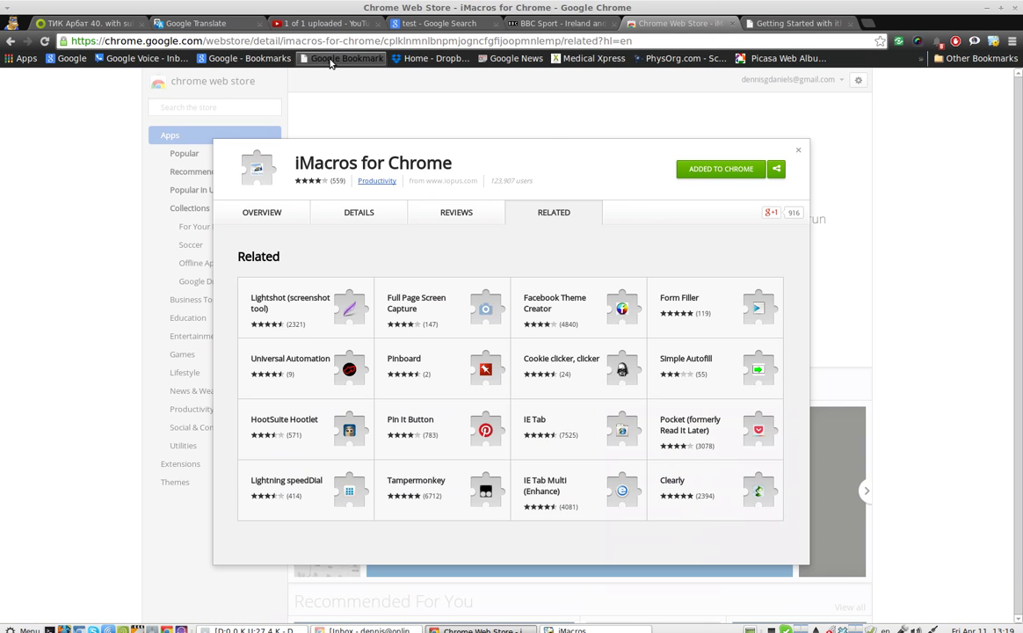
pyautogui.click(799, 151)
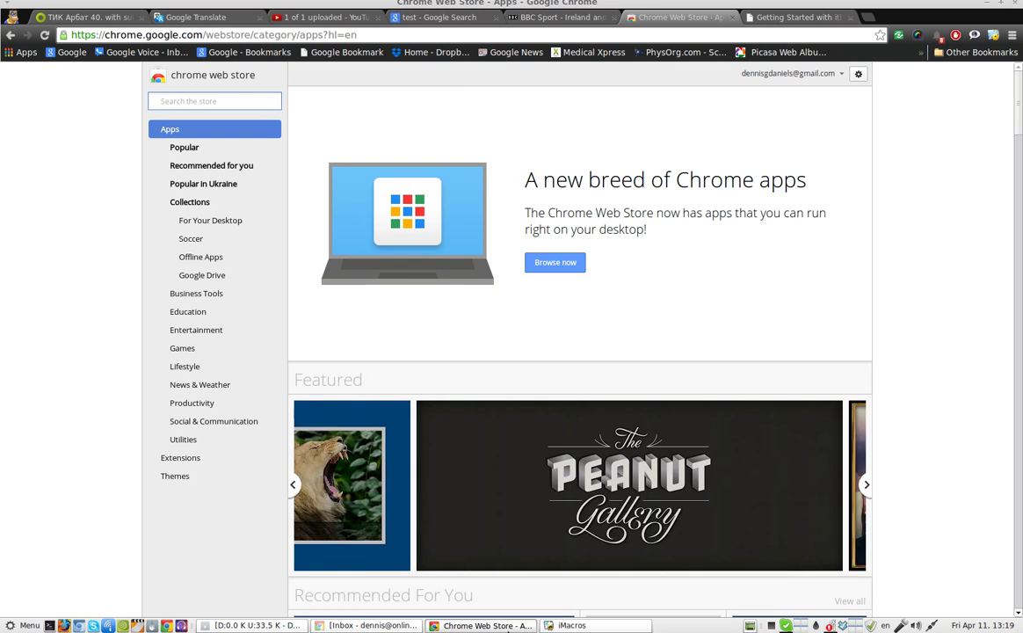
pyautogui.click(572, 630)
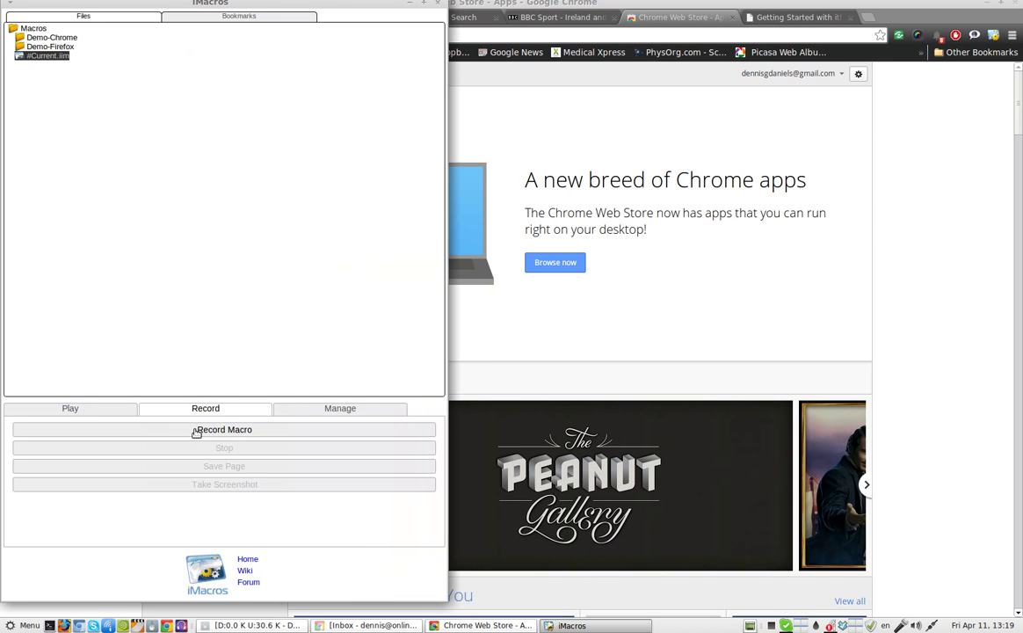
pyautogui.click(196, 431)
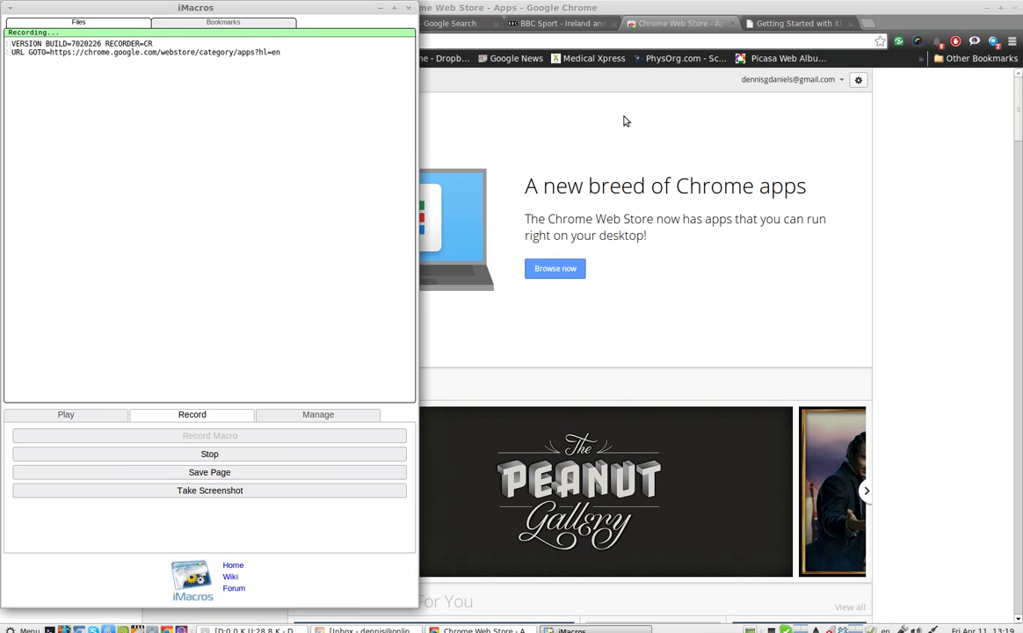
# Search the Chrome Web Store for "teset" while the macro is recording.
pyautogui.click(485, 139)
pyautogui.click(239, 109)
pyautogui.write('t')
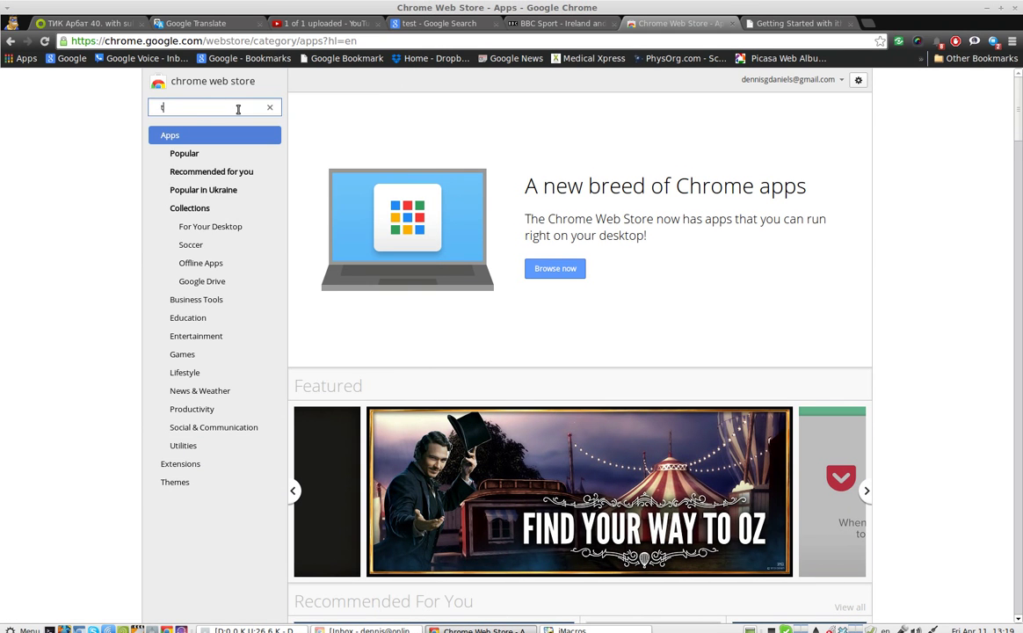
pyautogui.write('eset')
pyautogui.press('Return')
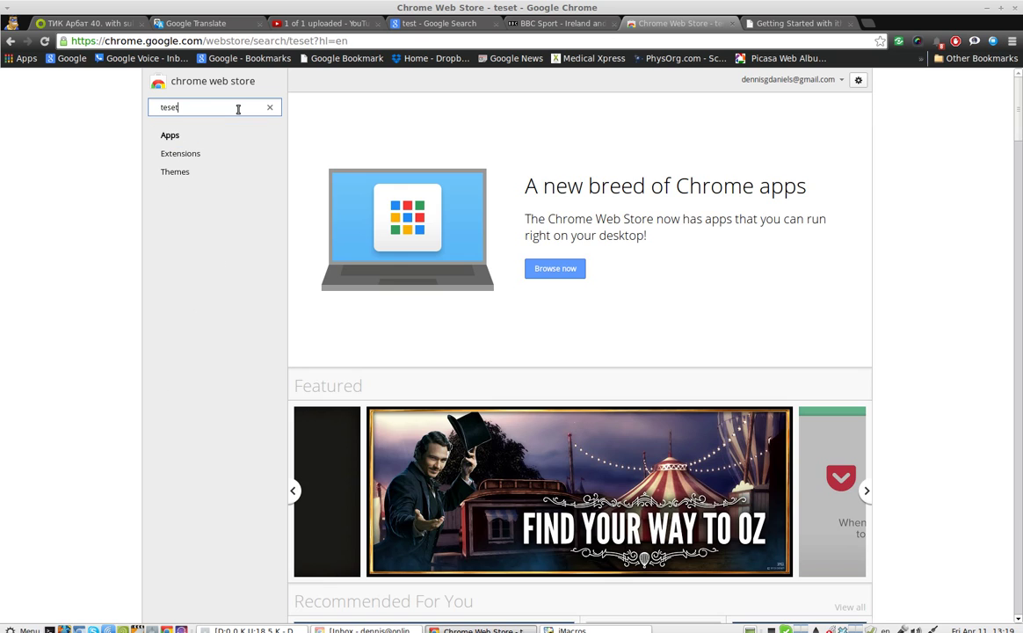
# Stop recording the Chrome Web Store macro in iMacros, then save and close it.
pyautogui.click(580, 626)
pyautogui.click(183, 447)
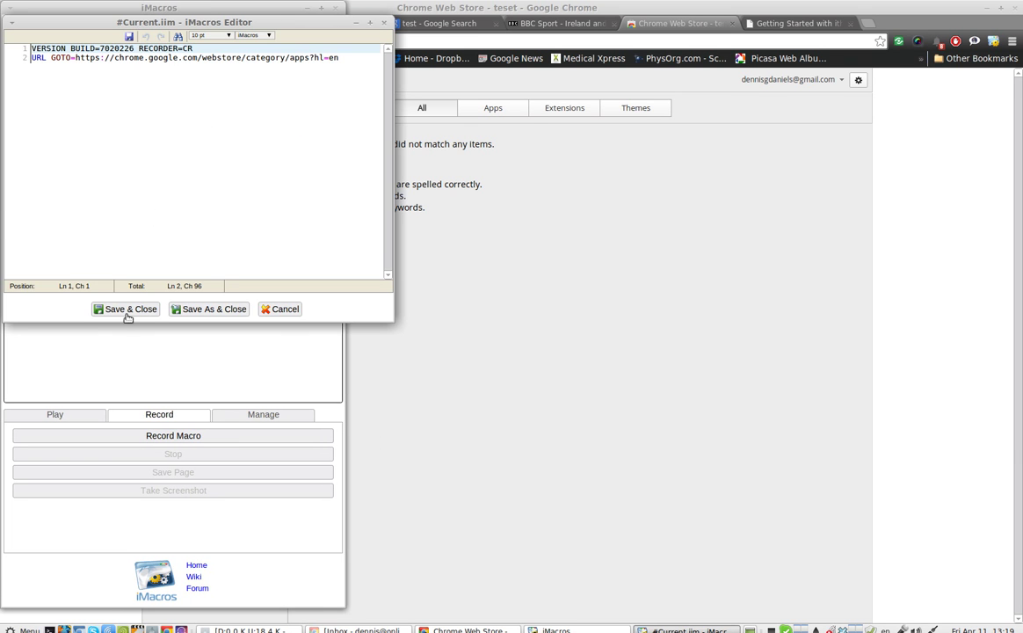
pyautogui.click(126, 313)
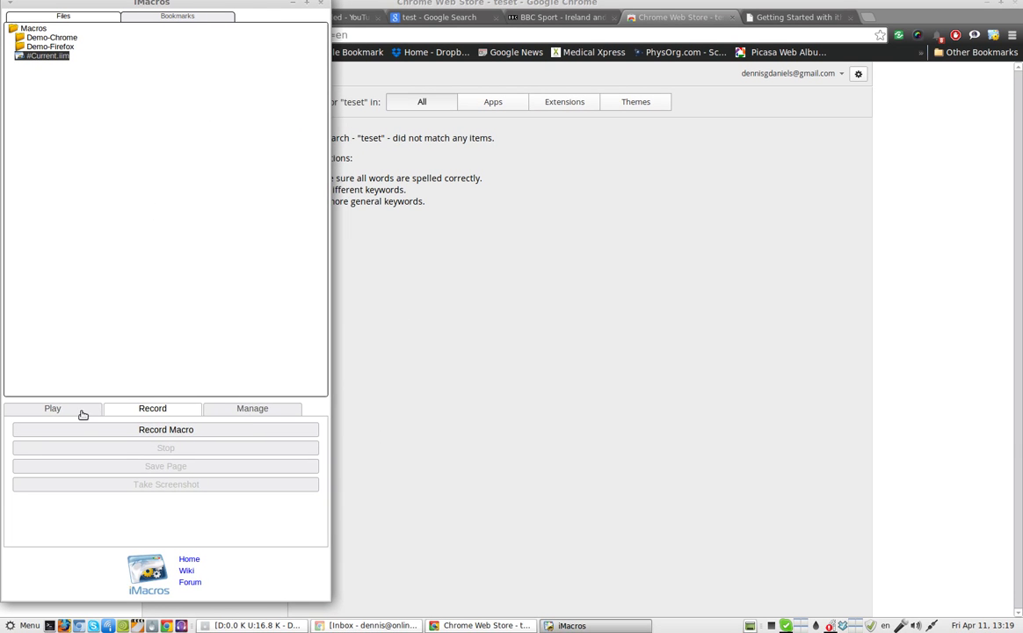
# Switch iMacros to its playback controls and close the Getting Started browser tab.
pyautogui.click(54, 409)
pyautogui.click(463, 128)
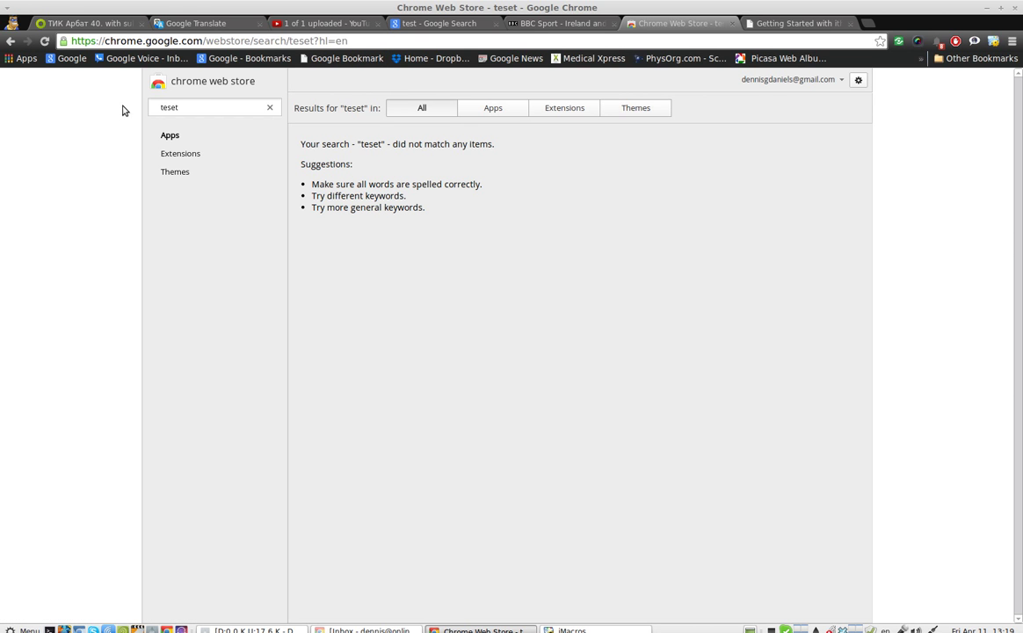
pyautogui.hotkey('ctrl', 'w')
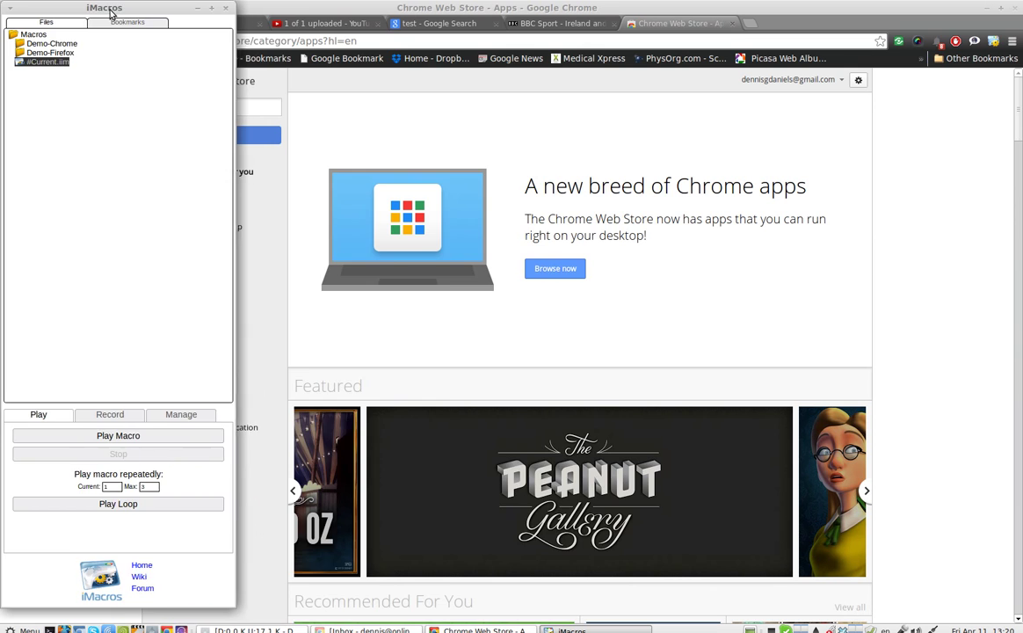
# Remove the #Current.iim macro from the iMacros file tree and confirm the deletion.
pyautogui.moveTo(114, 8); pyautogui.dragTo(473, 81)
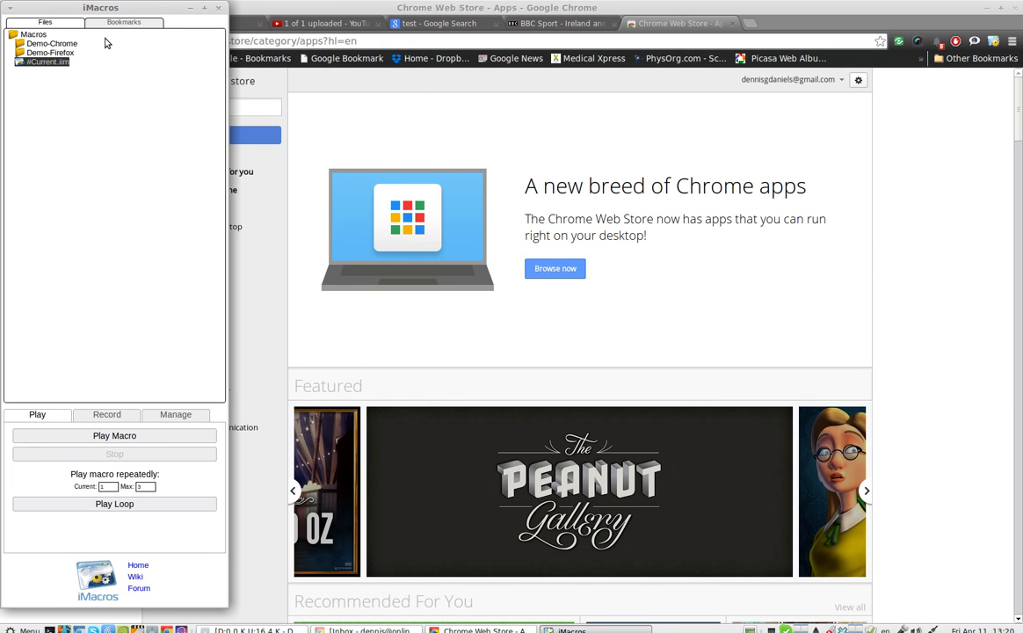
pyautogui.moveTo(114, 8); pyautogui.dragTo(503, 59)
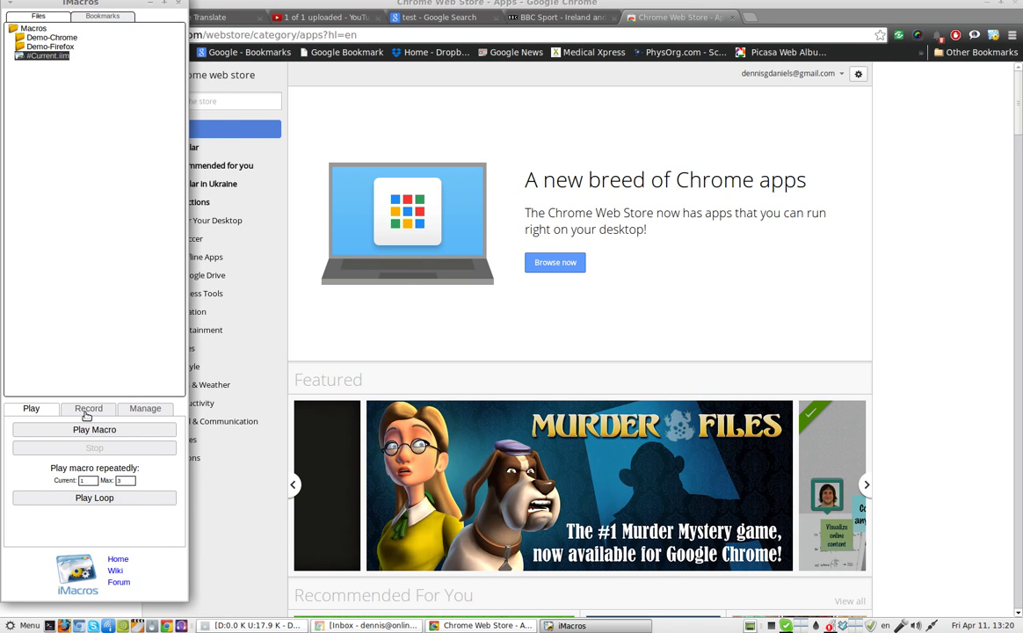
pyautogui.click(91, 413)
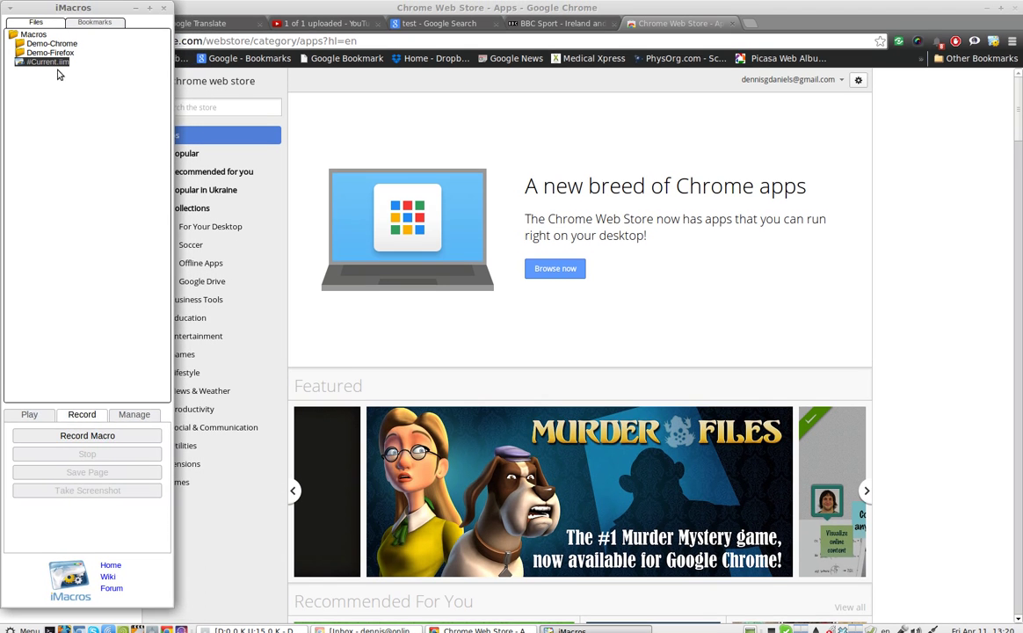
pyautogui.rightClick(39, 55)
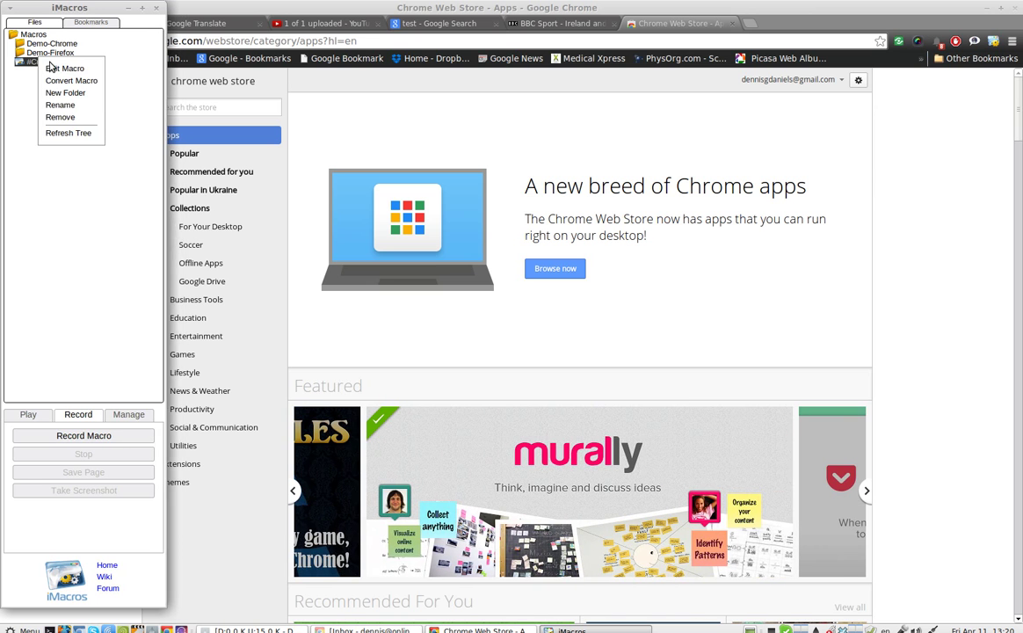
pyautogui.click(60, 116)
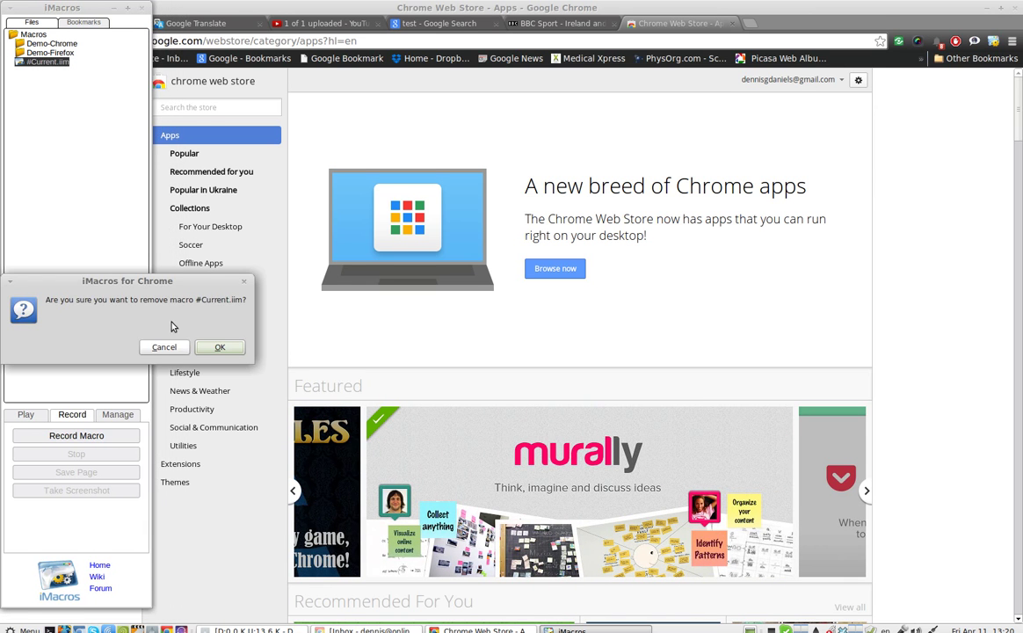
pyautogui.click(218, 347)
# Widen the iMacros window and try to move it over the browser page.
pyautogui.moveTo(148, 255); pyautogui.dragTo(566, 251)
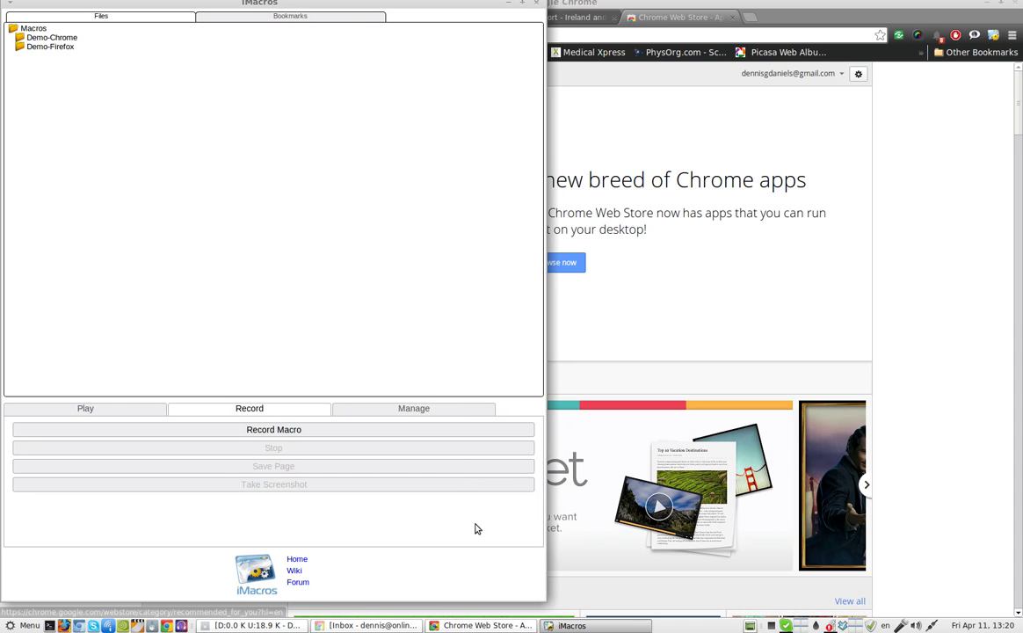
pyautogui.moveTo(324, 7); pyautogui.dragTo(572, 171)
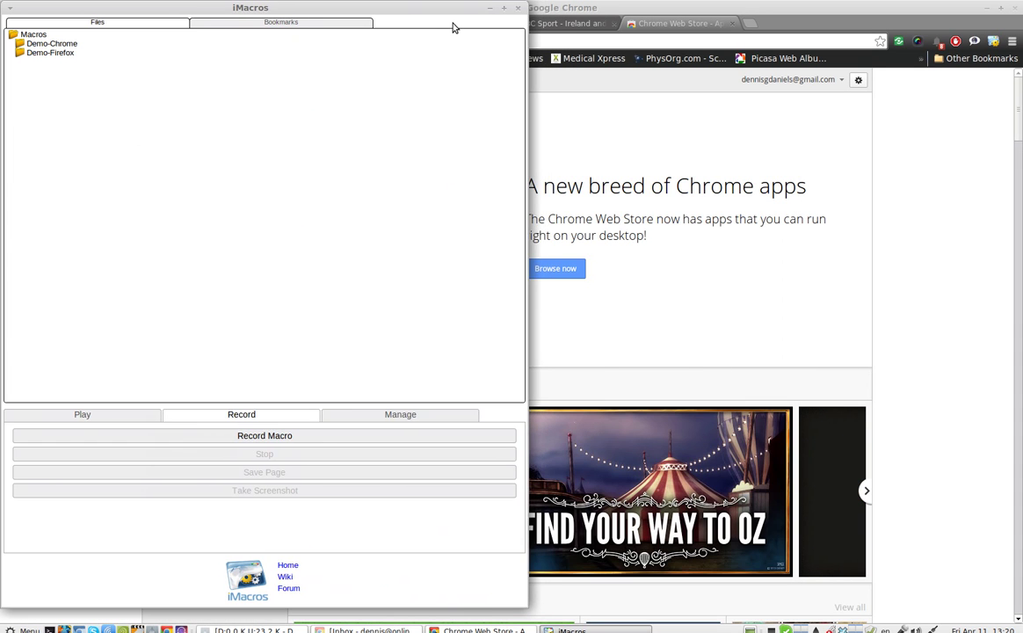
pyautogui.moveTo(408, 9); pyautogui.dragTo(605, 302)
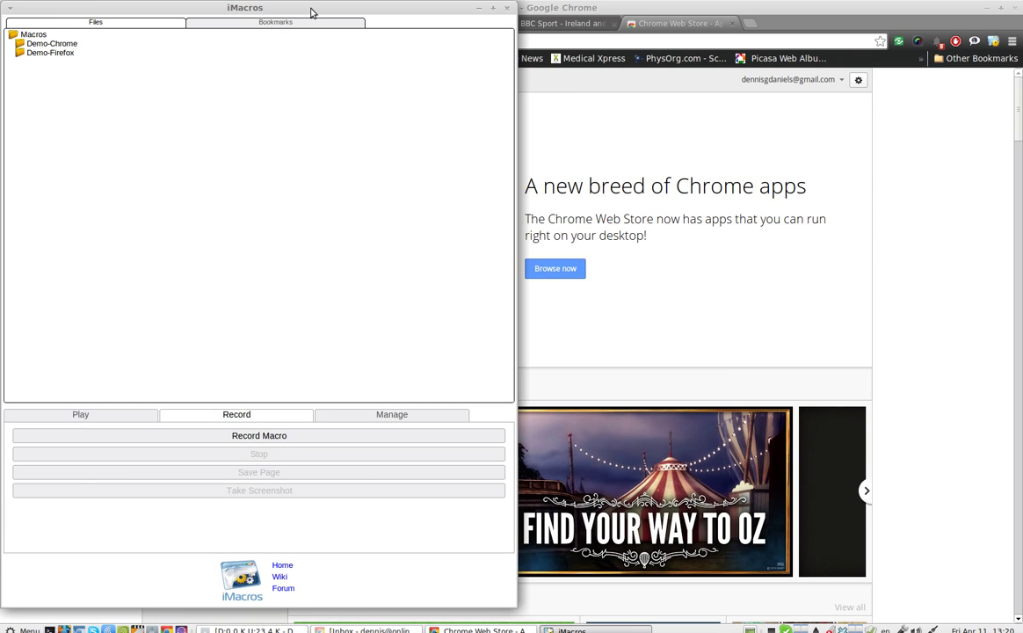
pyautogui.moveTo(312, 8); pyautogui.dragTo(862, 141)
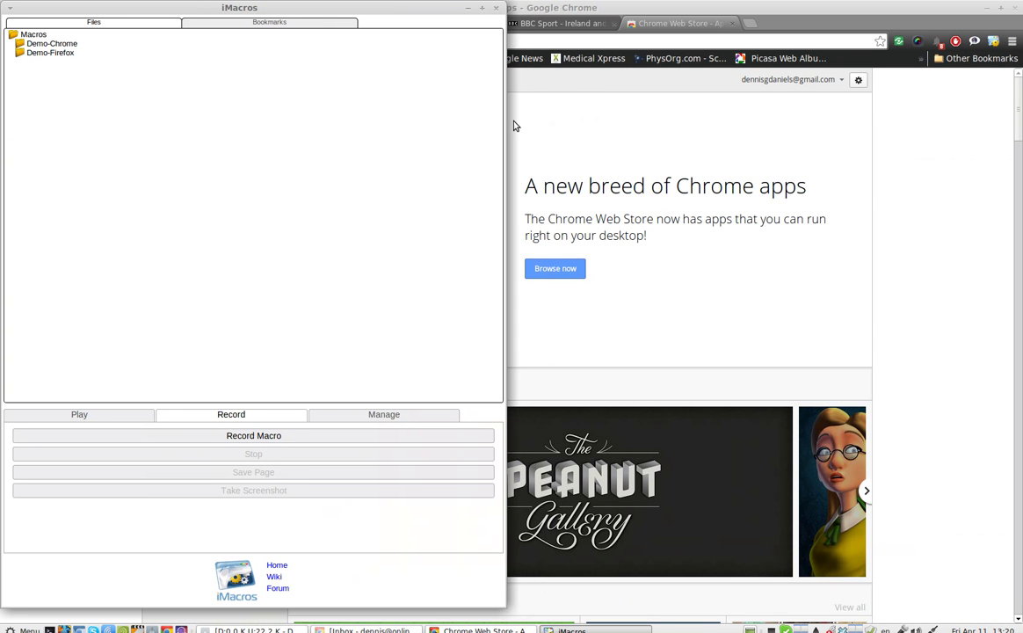
# Start recording a new macro on the open BBC Sport cricket article.
pyautogui.click(543, 25)
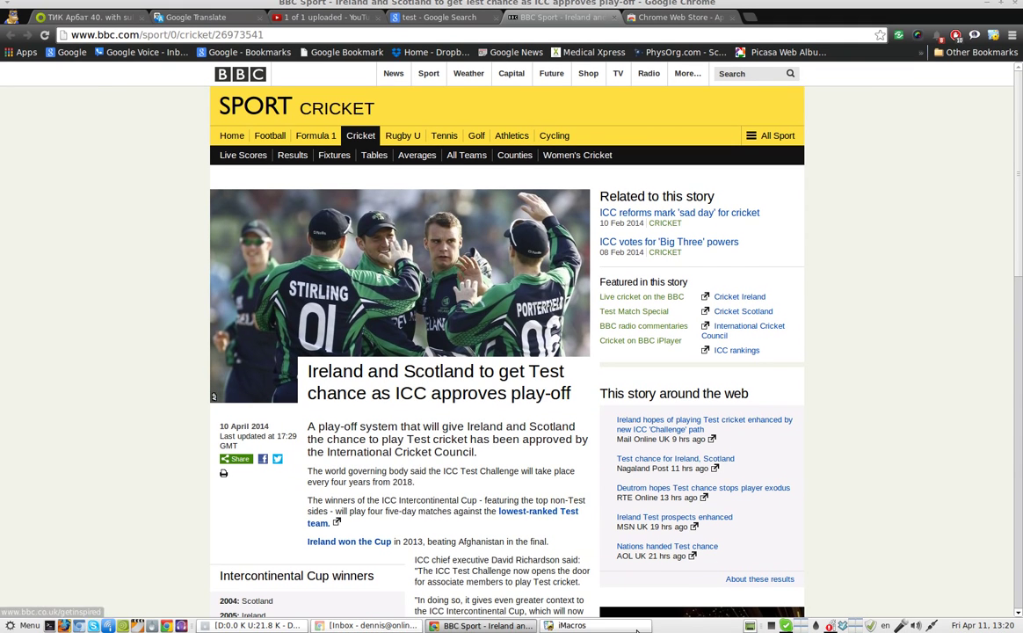
pyautogui.click(567, 626)
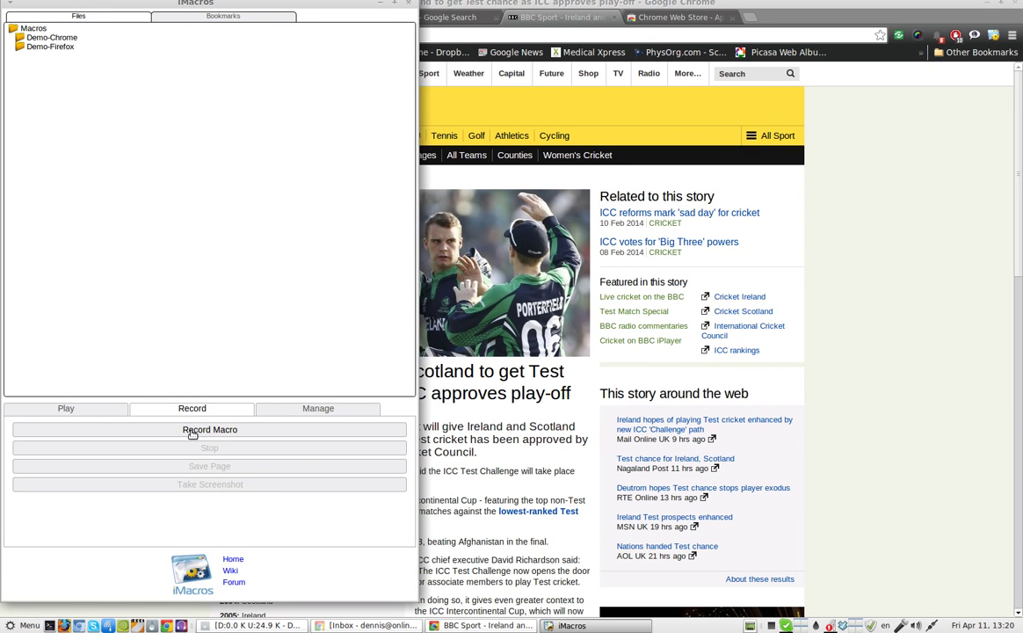
pyautogui.click(195, 433)
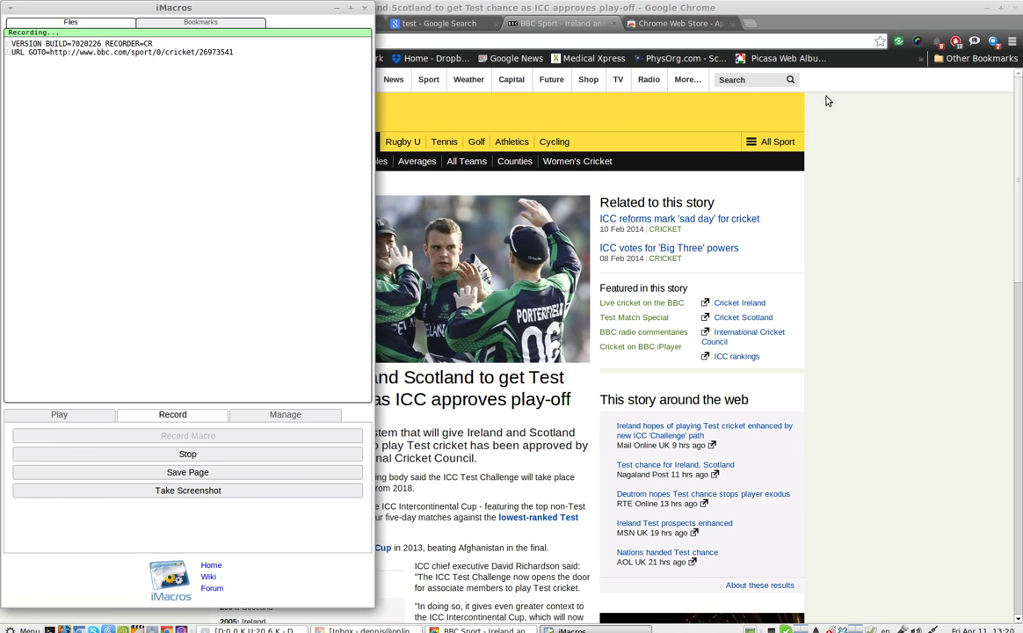
# Search the BBC site for "test" while the macro is recording.
pyautogui.click(765, 84)
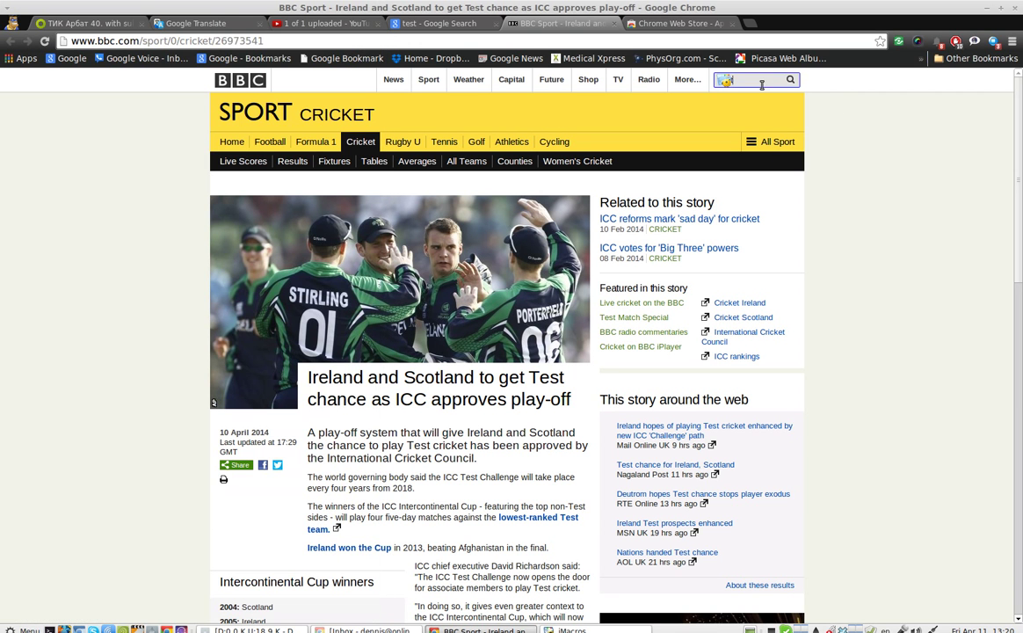
pyautogui.write('test')
pyautogui.click(791, 80)
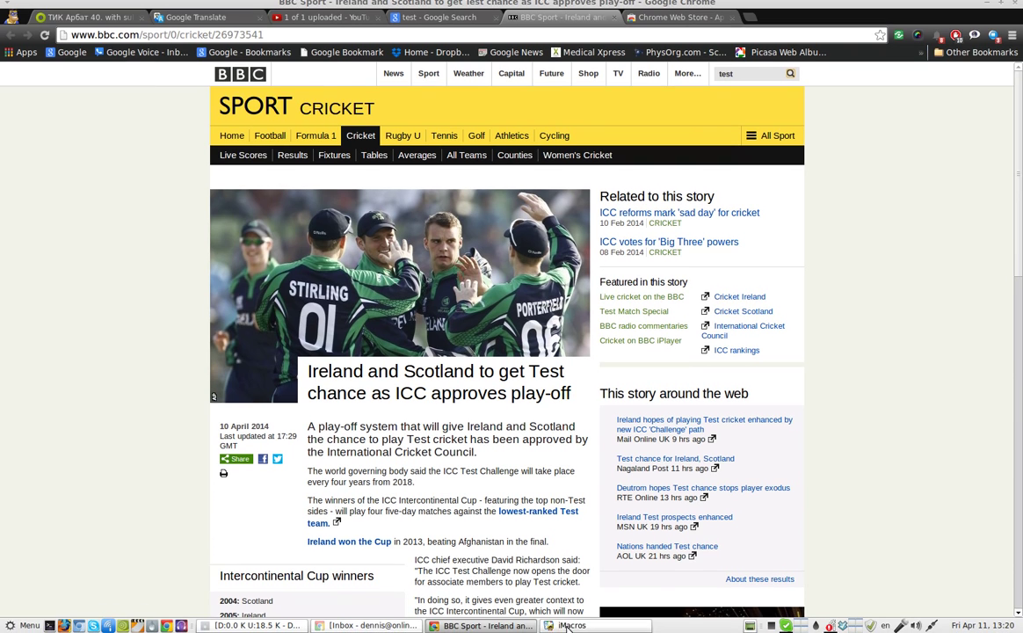
# Stop the BBC Sport recording in iMacros, then save and close the recorded macro.
pyautogui.click(569, 625)
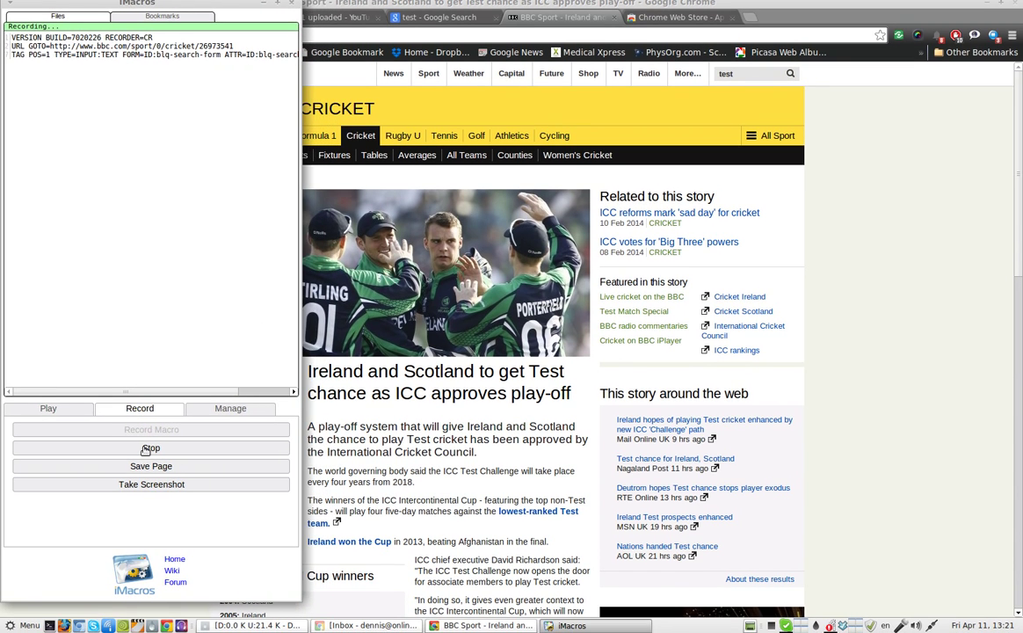
pyautogui.click(147, 449)
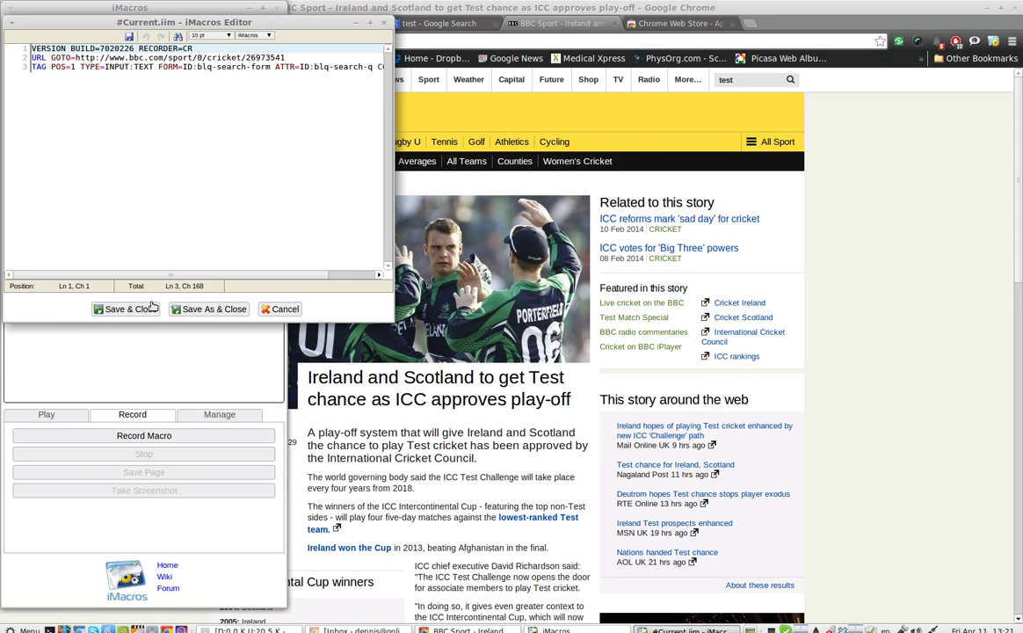
pyautogui.click(132, 308)
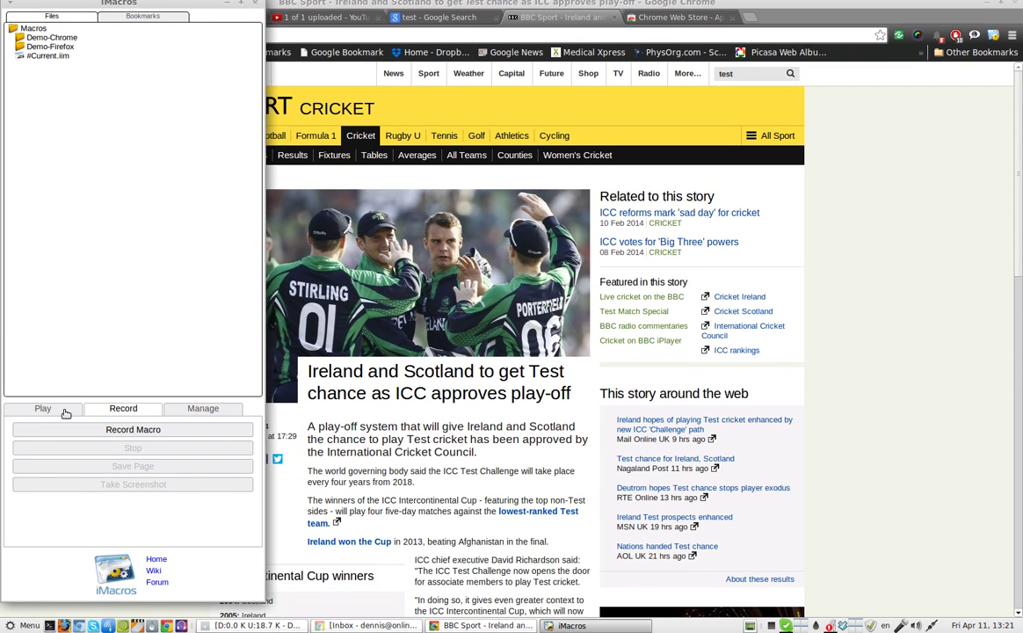
# Close the BBC Sport tab and play the #Current.iim macro.
pyautogui.click(44, 414)
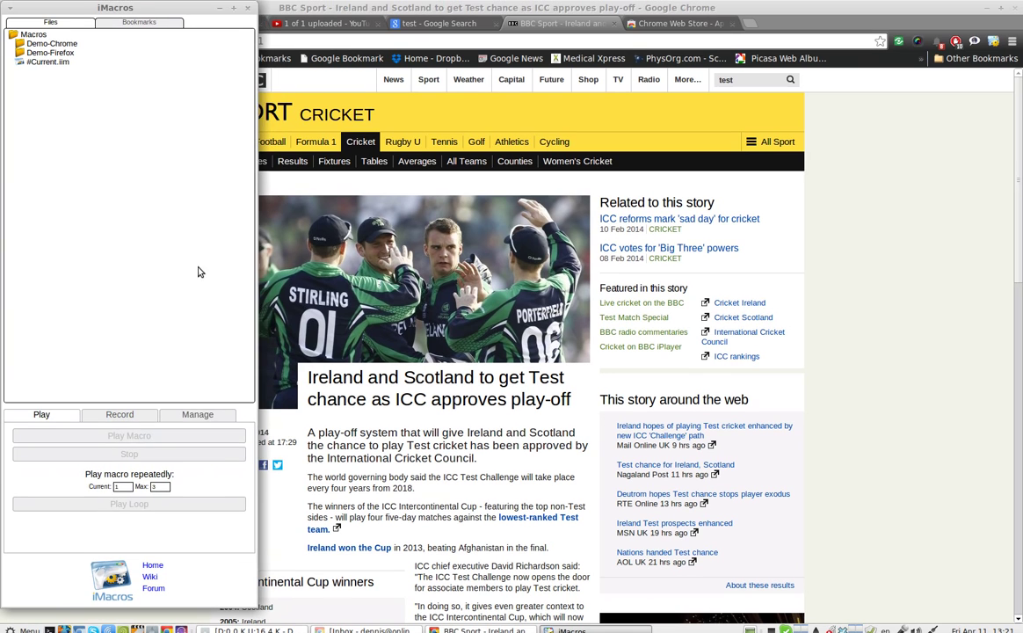
pyautogui.click(614, 24)
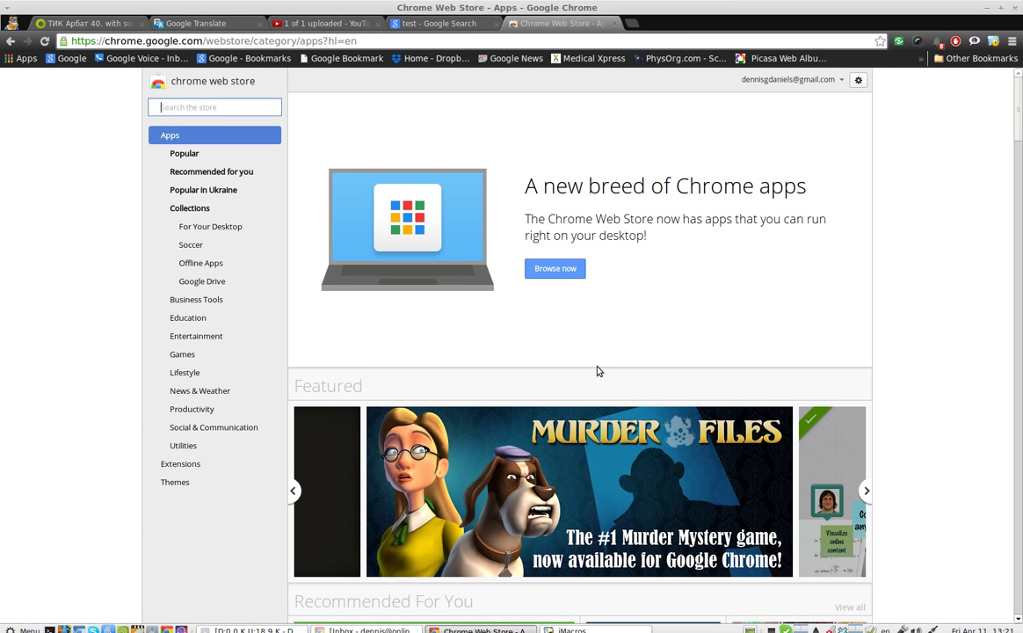
pyautogui.click(569, 630)
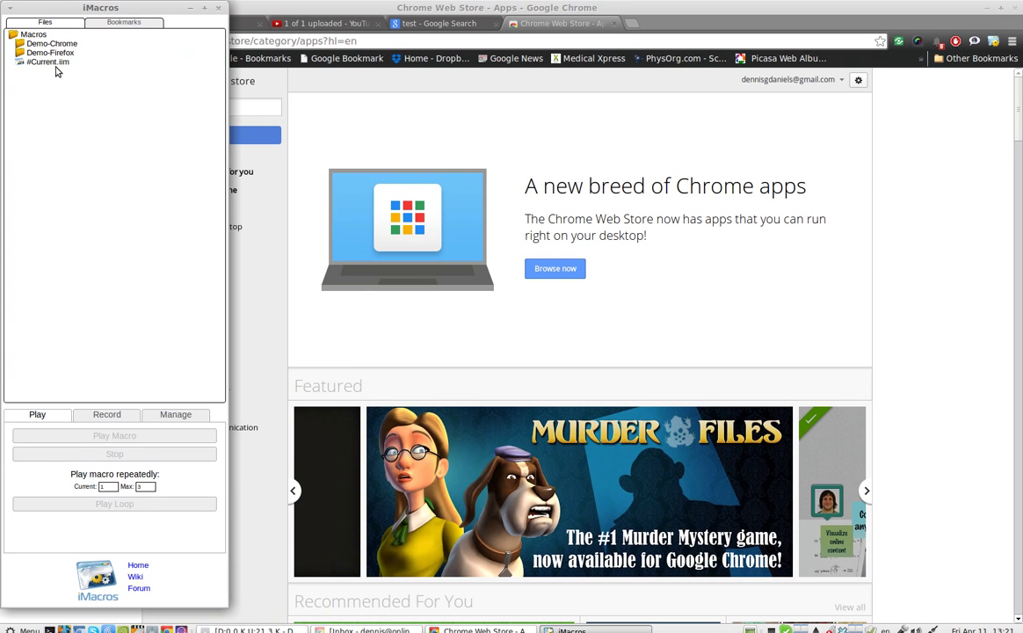
pyautogui.click(54, 64)
pyautogui.click(118, 436)
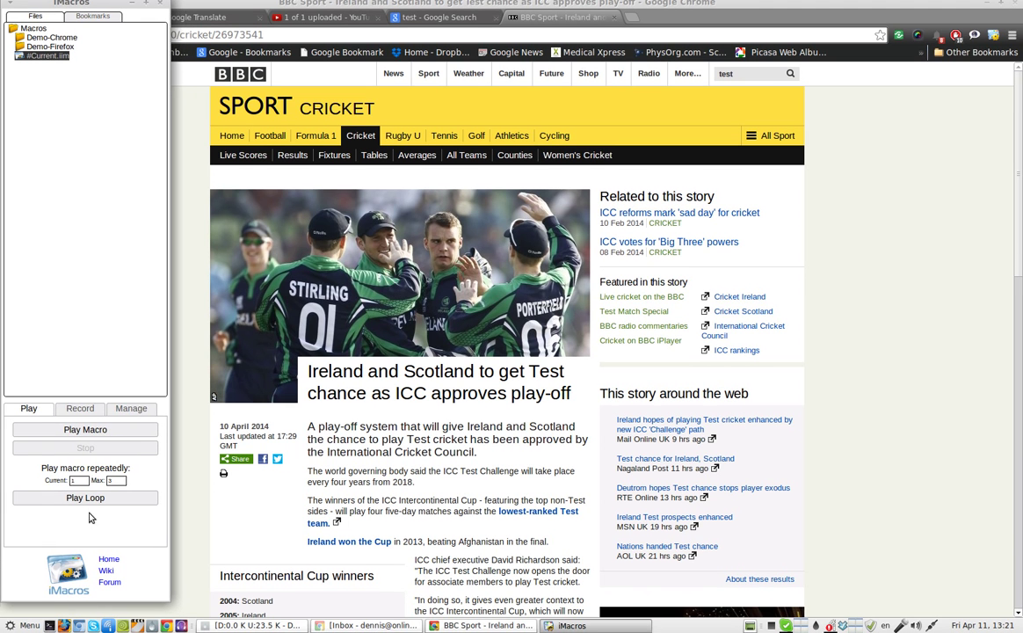
# Widen the iMacros window and look at its bookmarked macros before returning to the file list.
pyautogui.moveTo(173, 514); pyautogui.dragTo(332, 521)
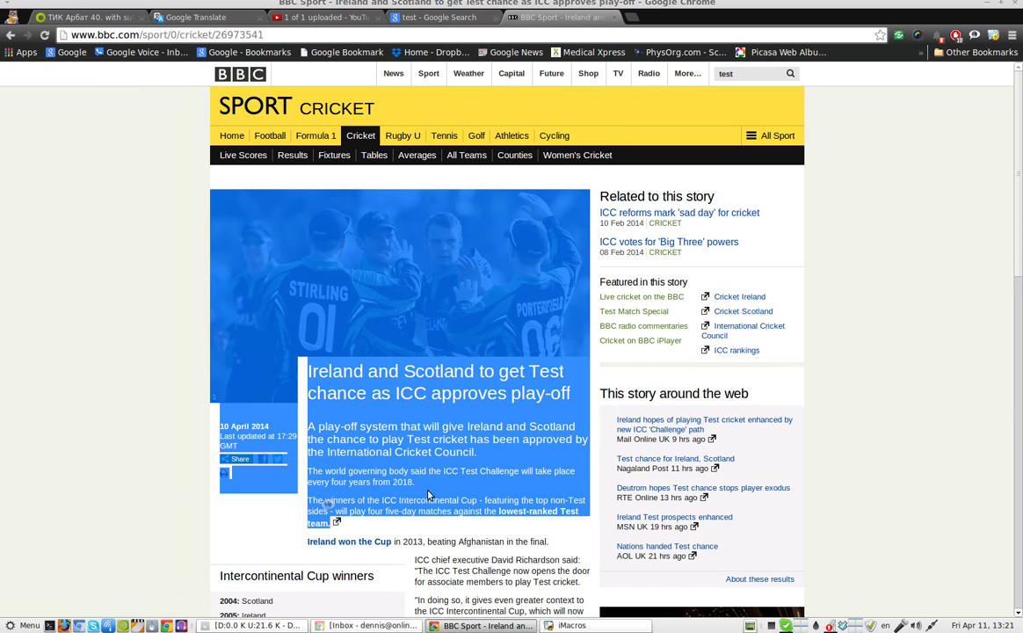
pyautogui.click(633, 629)
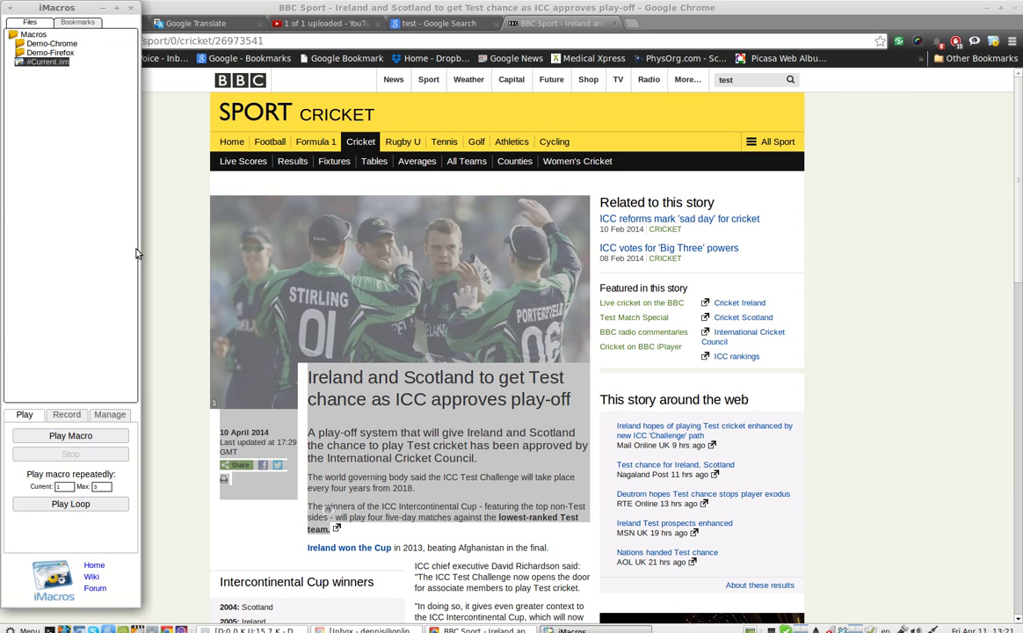
pyautogui.moveTo(131, 248); pyautogui.dragTo(622, 247)
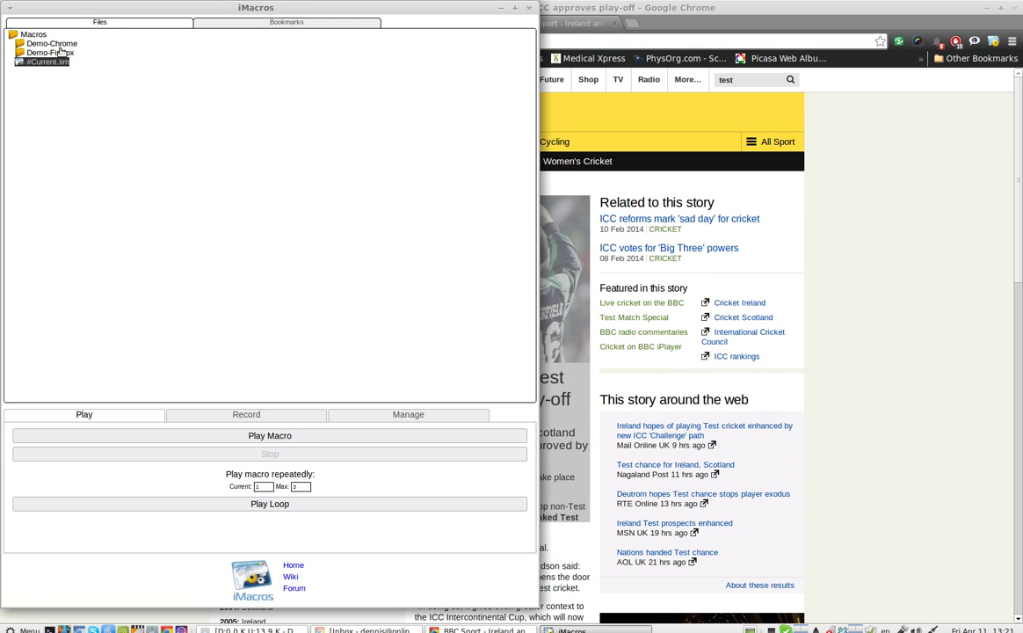
pyautogui.click(264, 24)
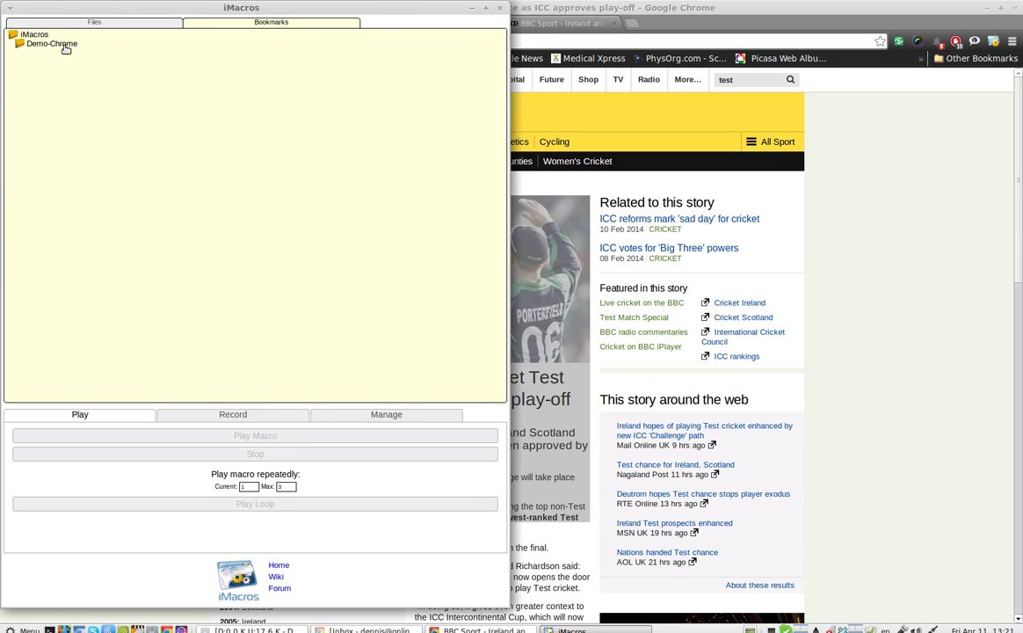
pyautogui.click(99, 23)
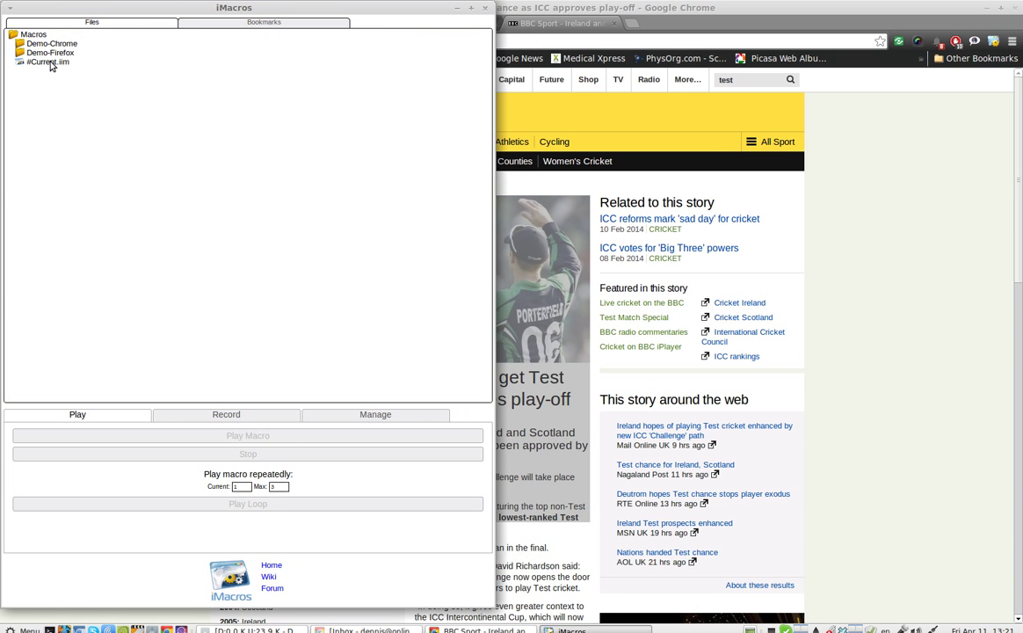
# Close the replayed BBC Sport tab and play #Current.iim again from the Google search tab.
pyautogui.click(49, 61)
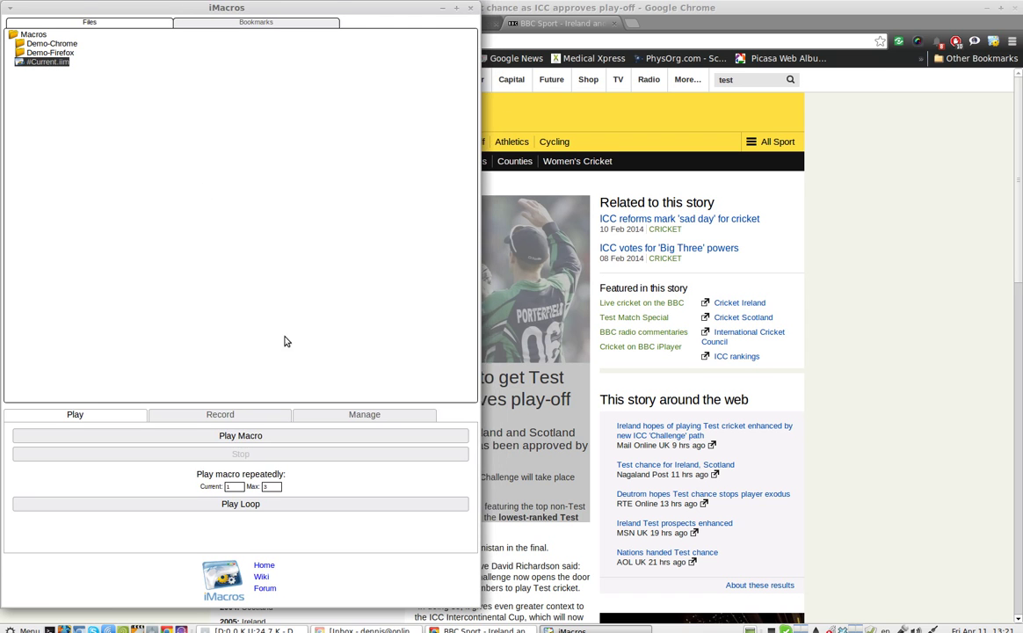
pyautogui.click(613, 16)
pyautogui.click(588, 626)
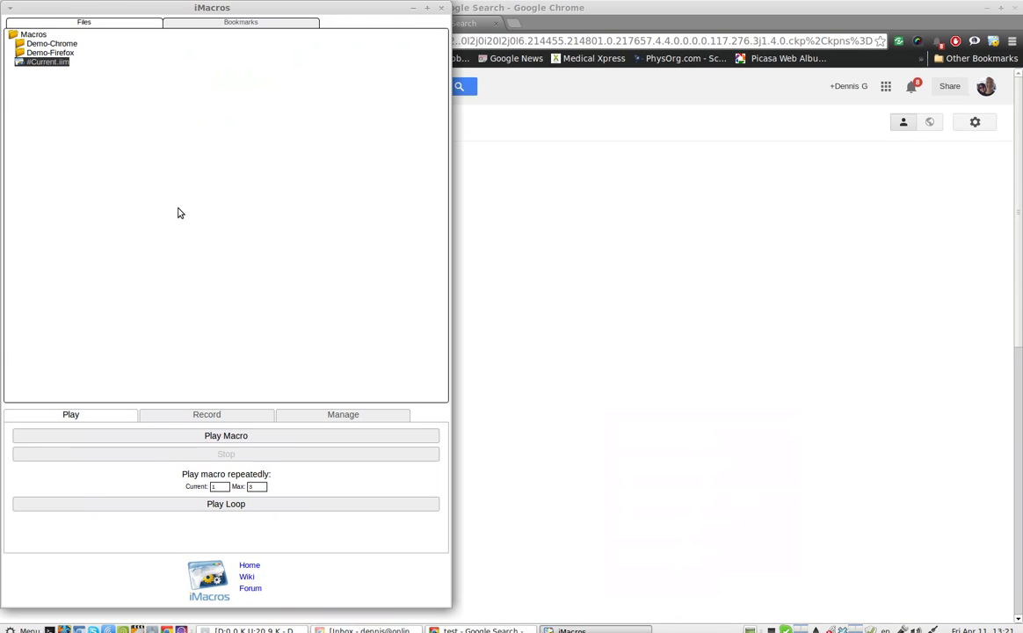
pyautogui.click(213, 429)
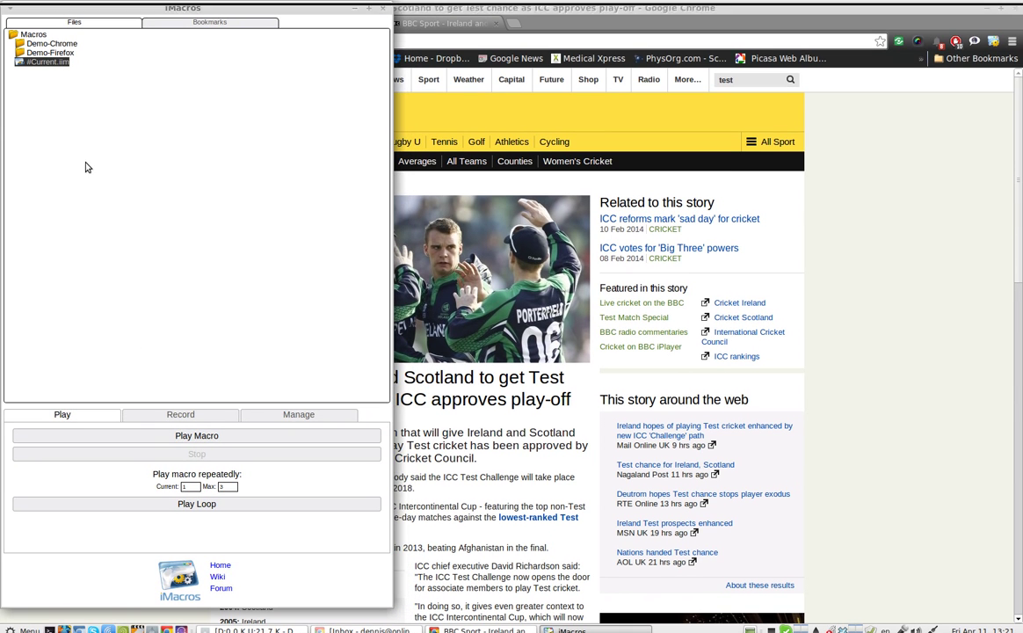
# Open the #Current.iim macro in the iMacros Editor.
pyautogui.rightClick(50, 55)
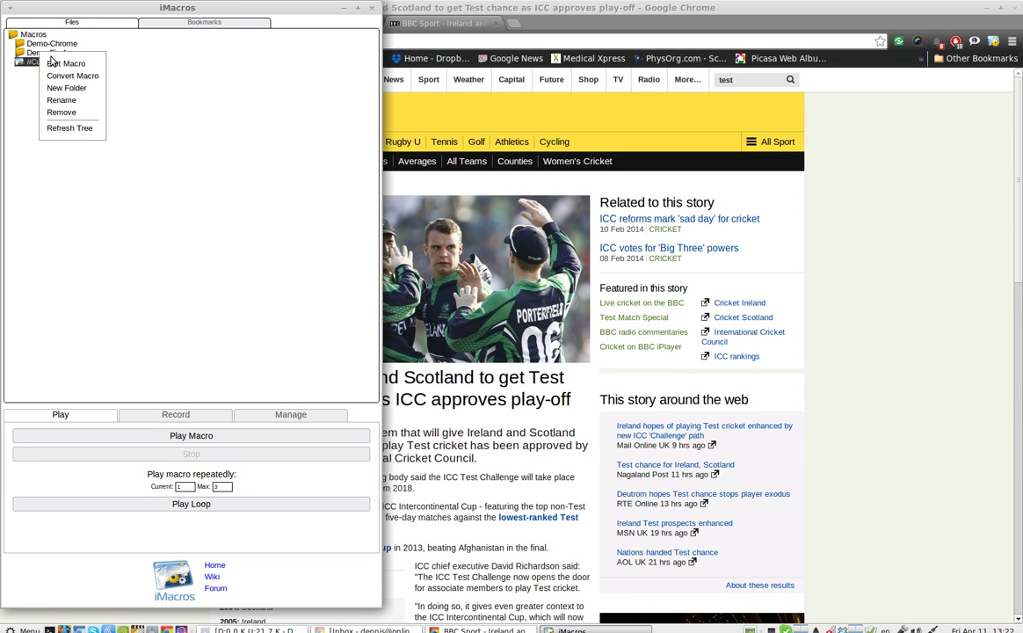
pyautogui.click(202, 118)
pyautogui.rightClick(58, 61)
pyautogui.click(70, 67)
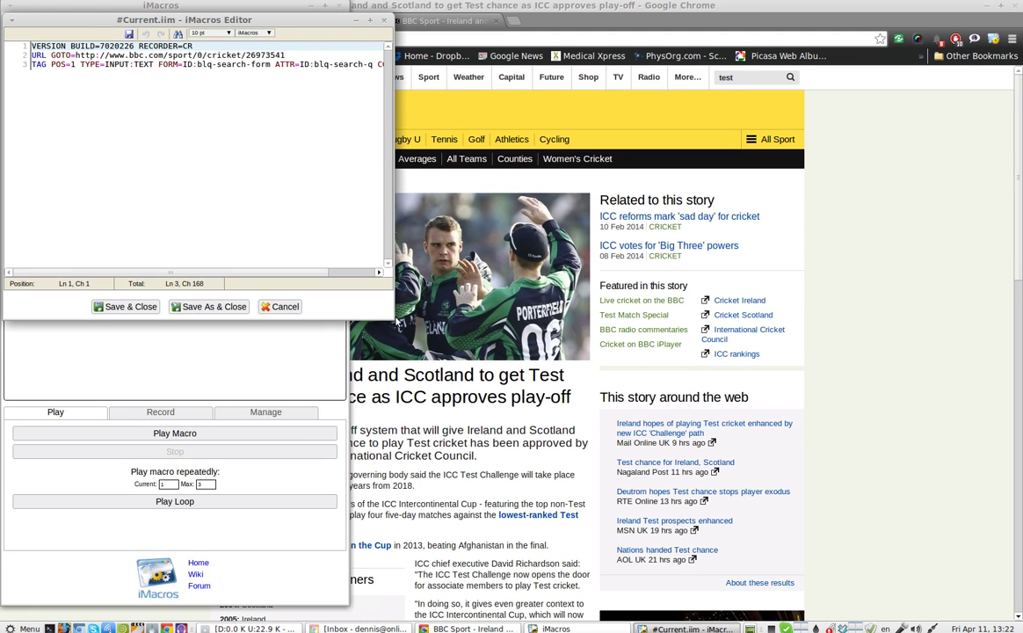
# Try to enlarge the iMacros Editor window showing the #Current.iim code.
pyautogui.moveTo(392, 314); pyautogui.dragTo(794, 331)
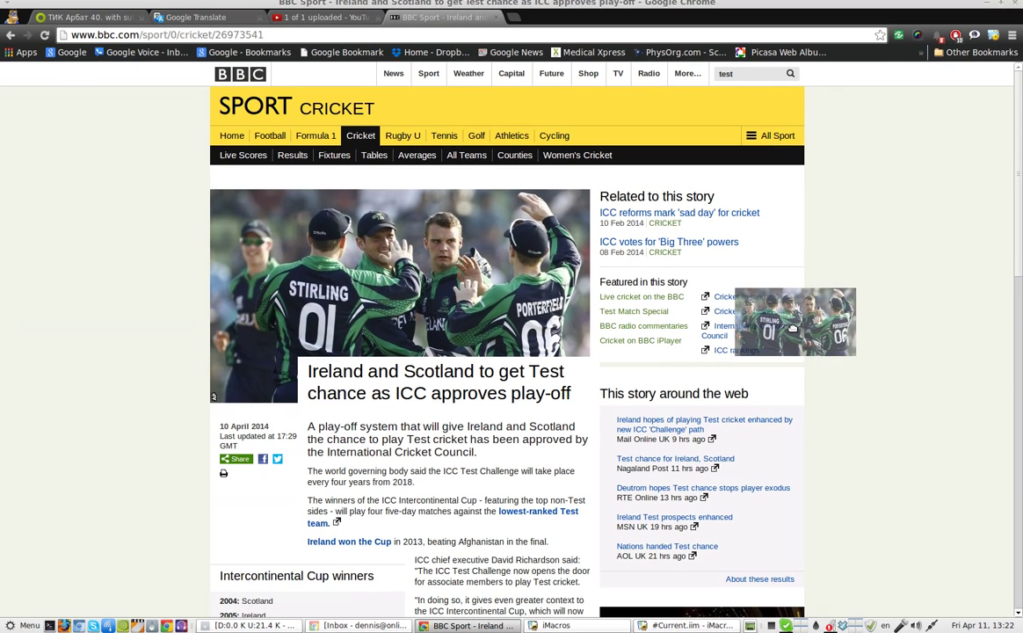
pyautogui.click(682, 626)
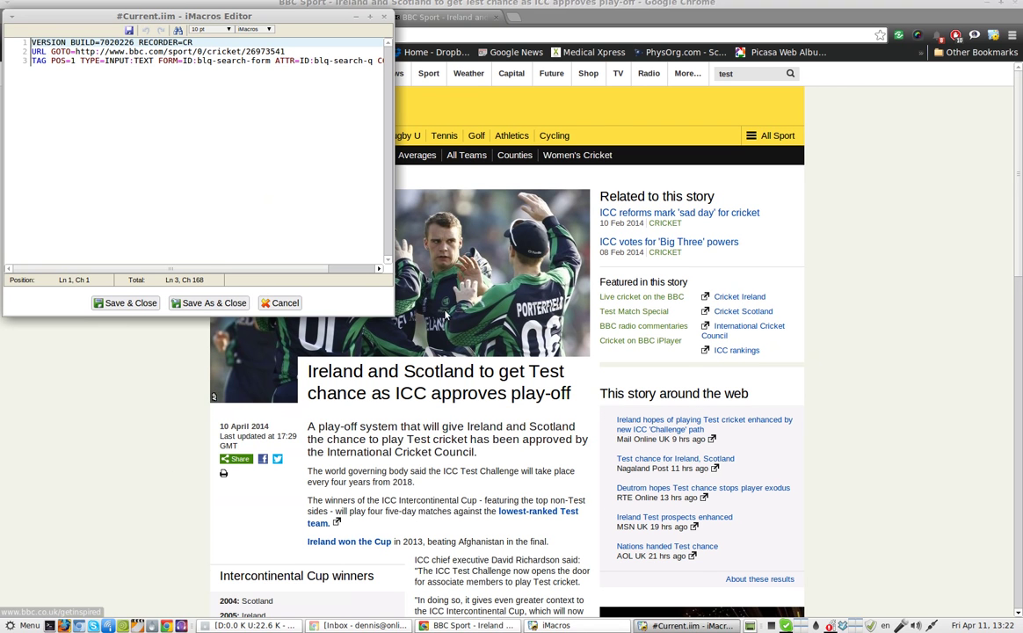
pyautogui.moveTo(392, 314); pyautogui.dragTo(640, 359)
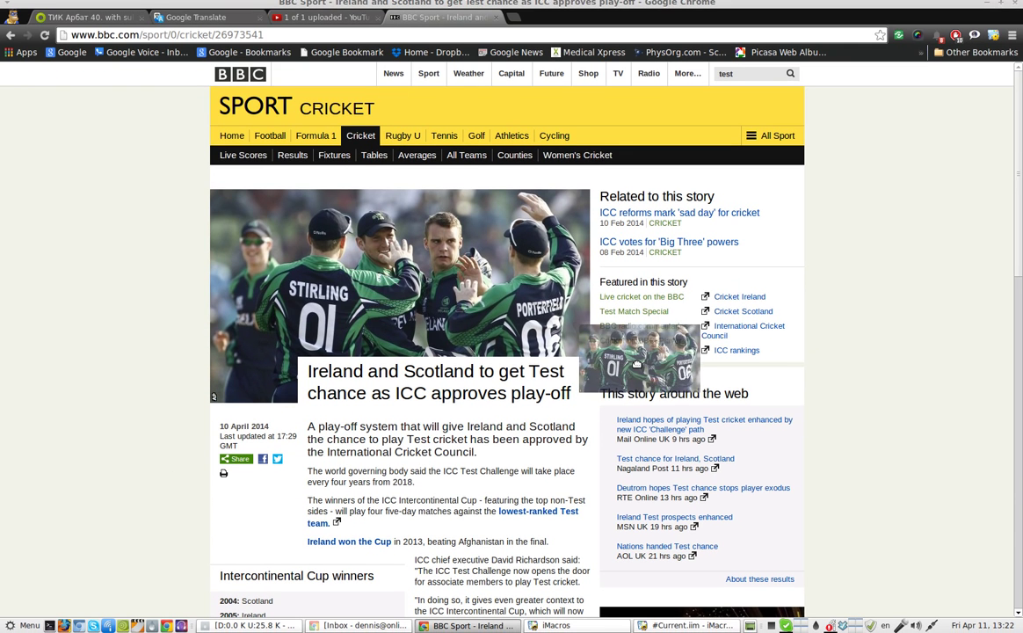
pyautogui.click(687, 626)
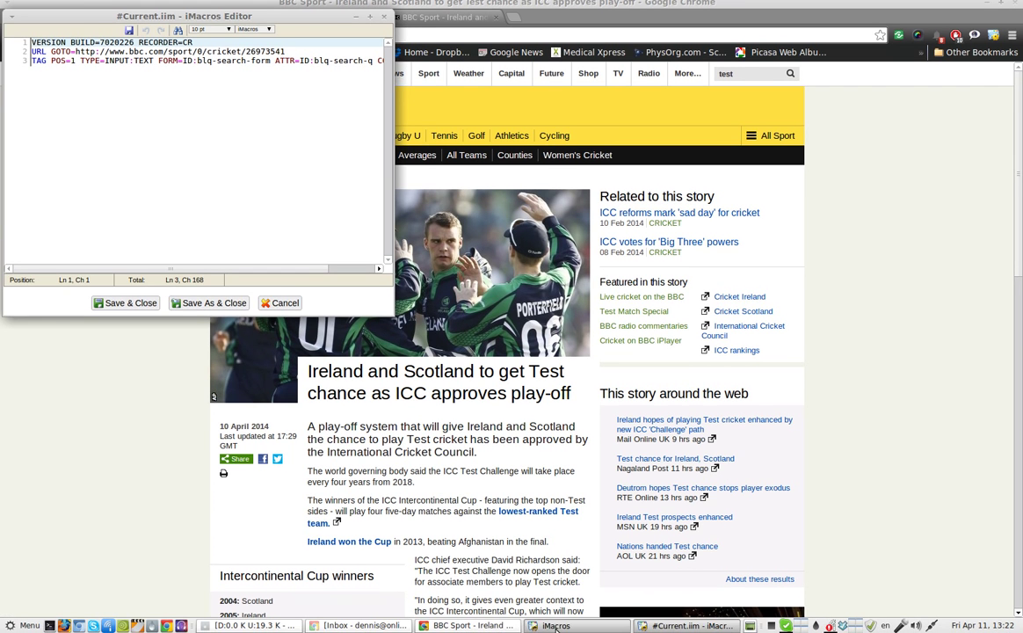
# Check the rest of the TAG line in the #Current.iim editor, and save and close the macro.
pyautogui.click(556, 625)
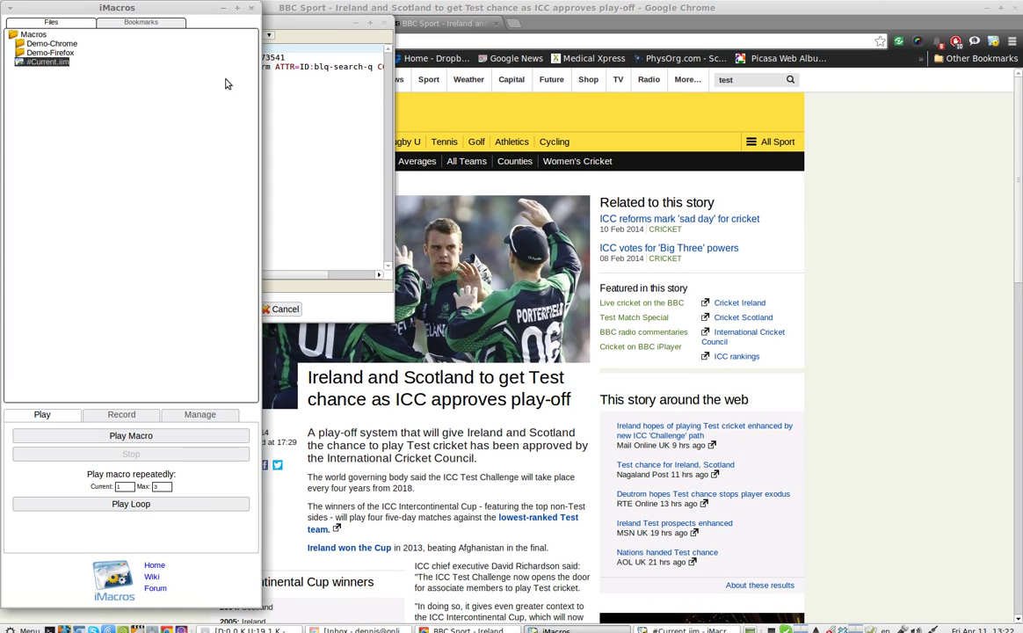
pyautogui.click(346, 163)
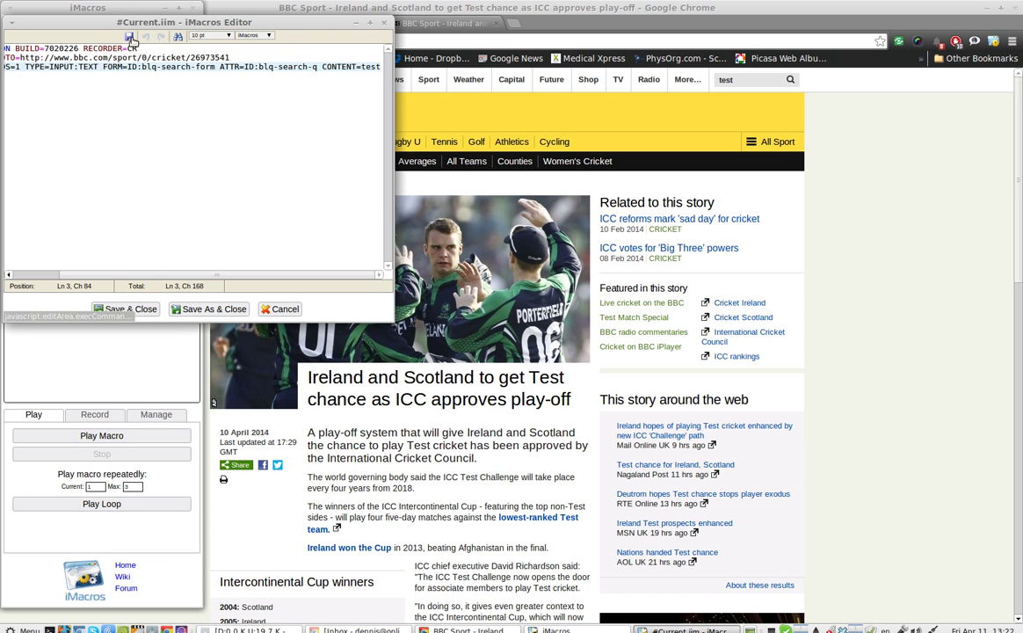
pyautogui.click(130, 311)
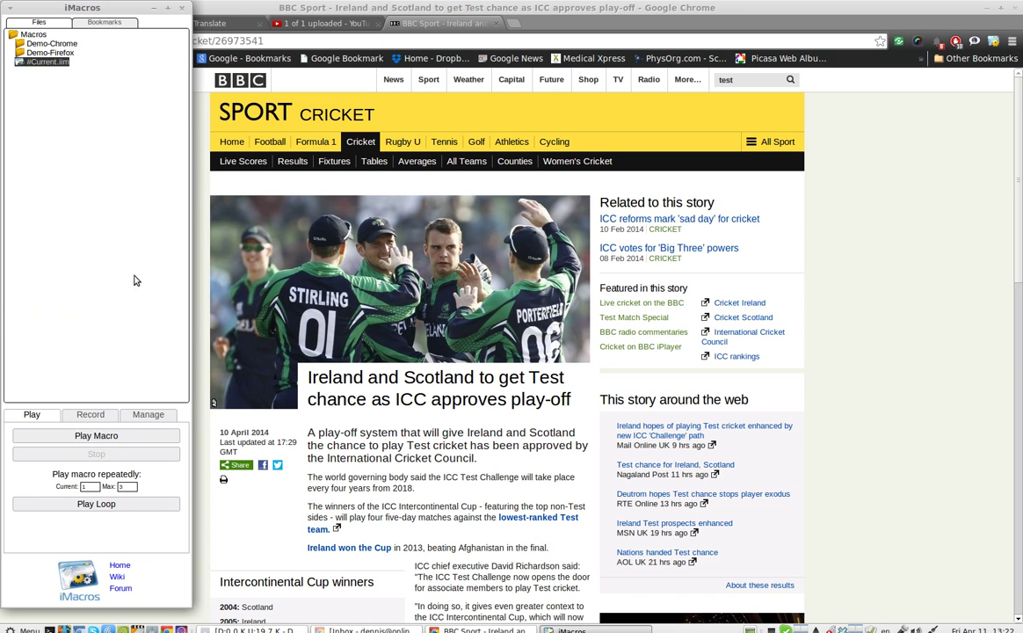
# Rename the #Current.iim macro as teststest.
pyautogui.rightClick(41, 63)
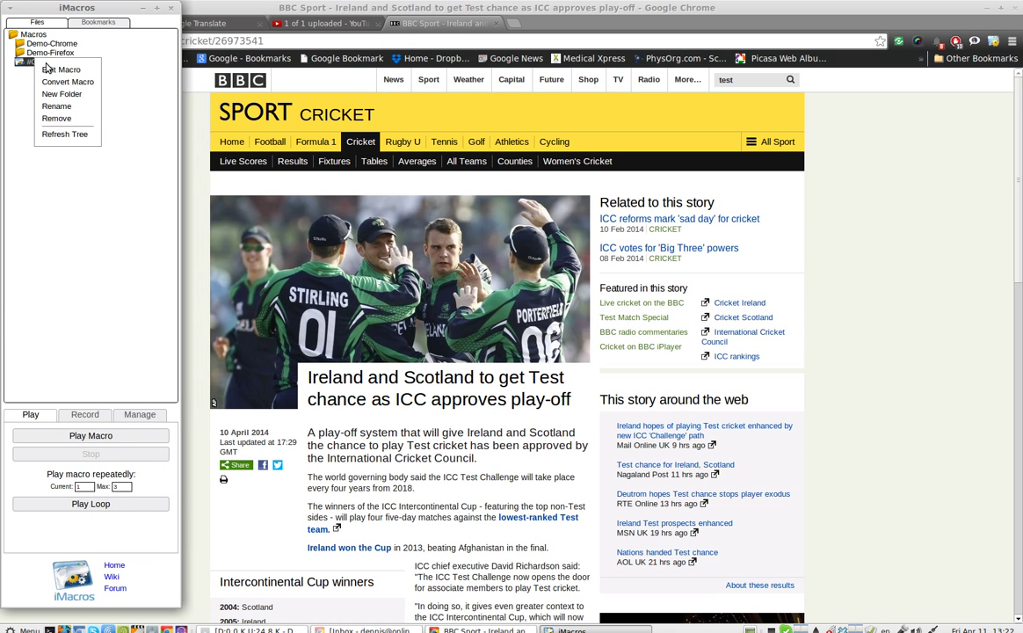
pyautogui.click(69, 107)
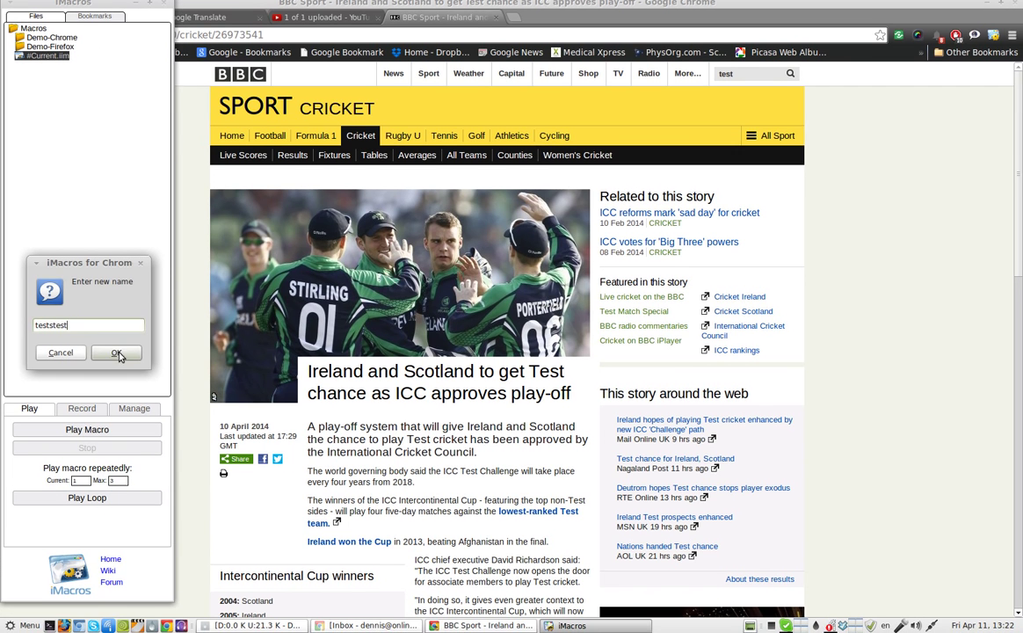
pyautogui.click(116, 359)
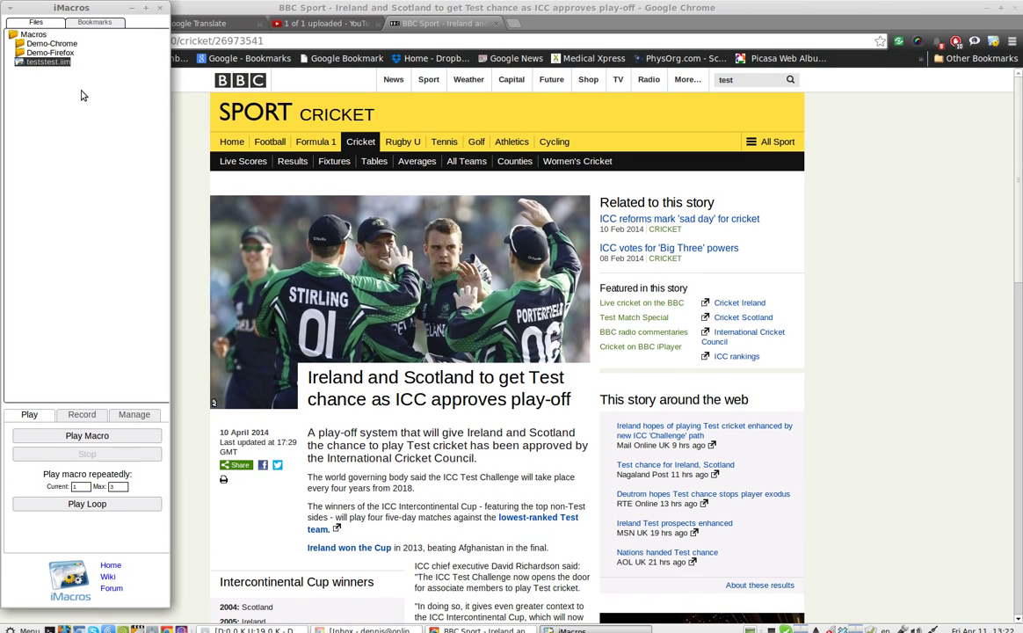